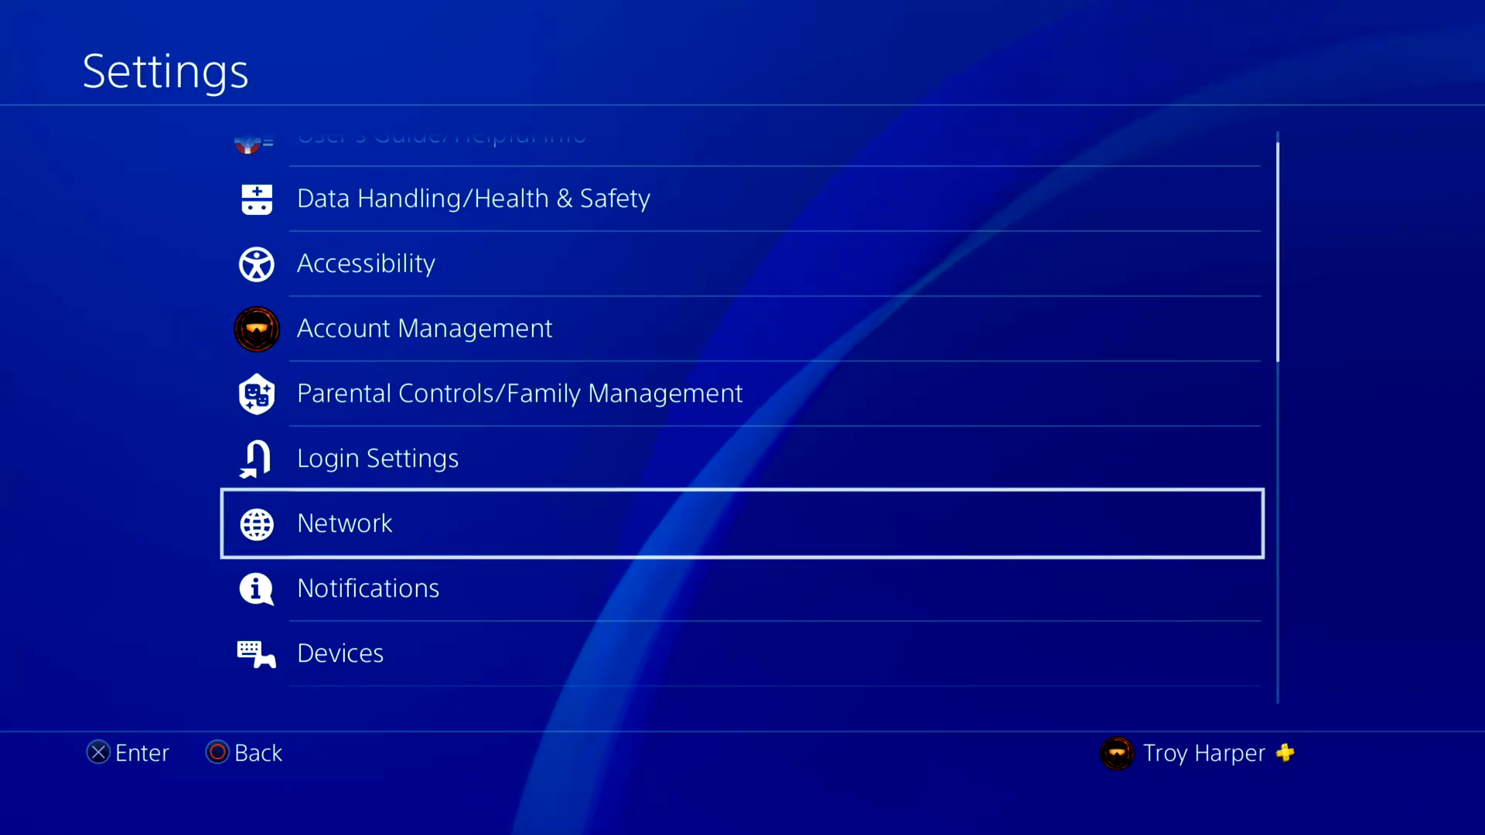
Start a custom wired LAN-cable internet connection setup from Network settings
{"action": "key", "text": "Return"}
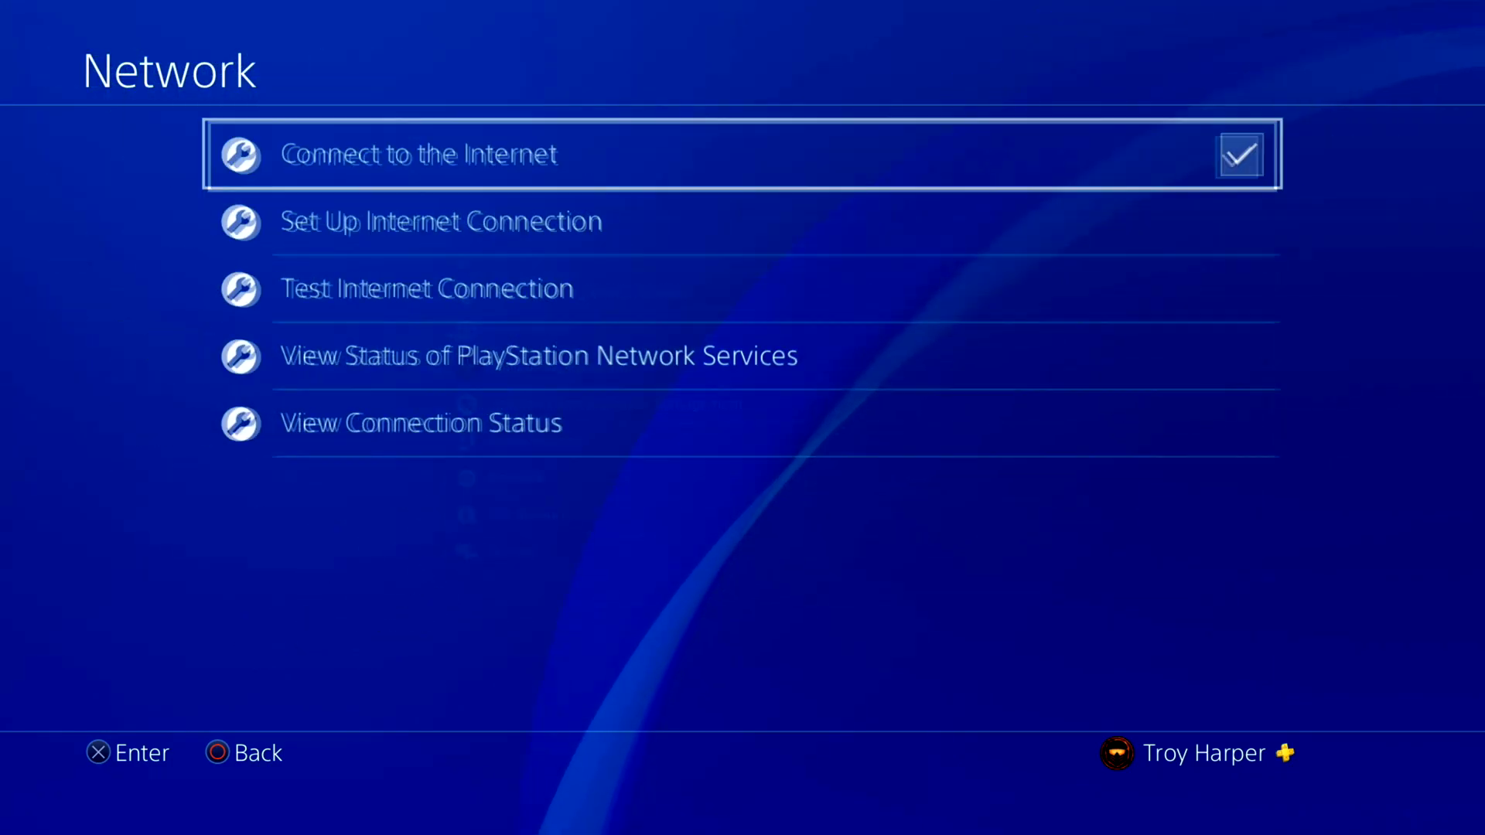
{"action": "key", "text": "Down"}
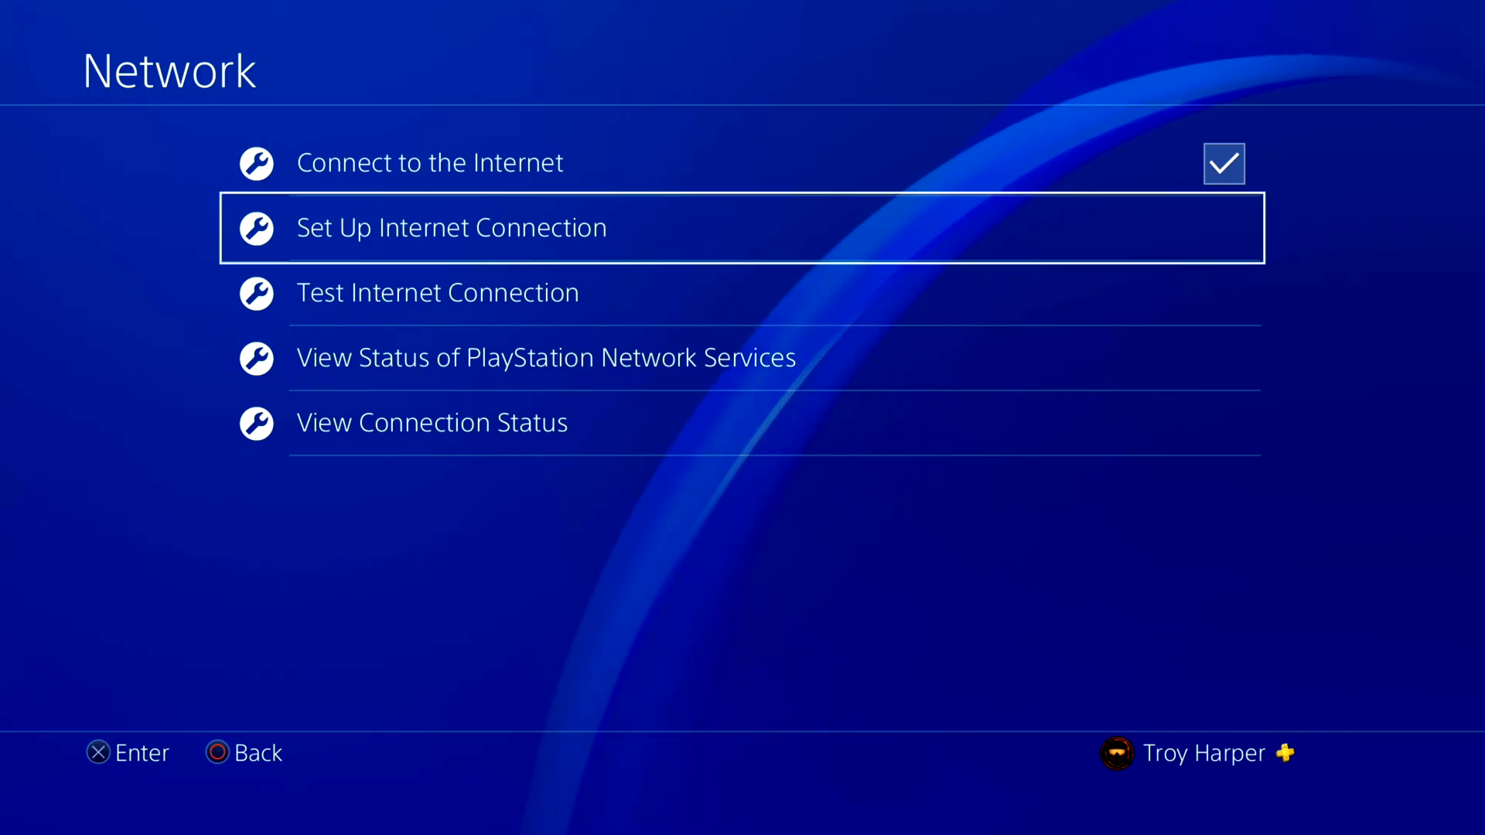
{"action": "key", "text": "Return"}
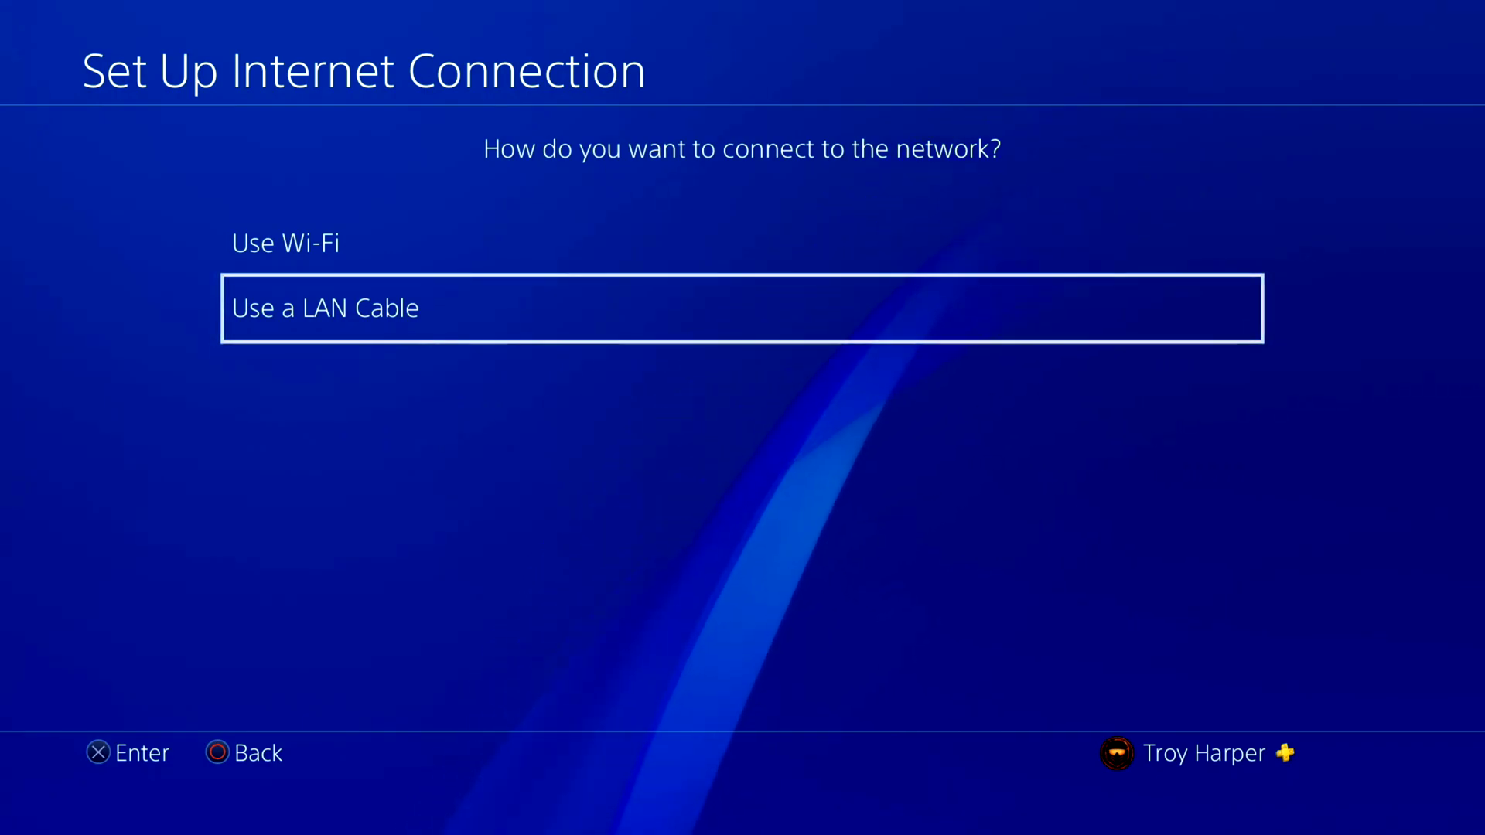
{"action": "key", "text": "Return"}
{"action": "key", "text": "Down"}
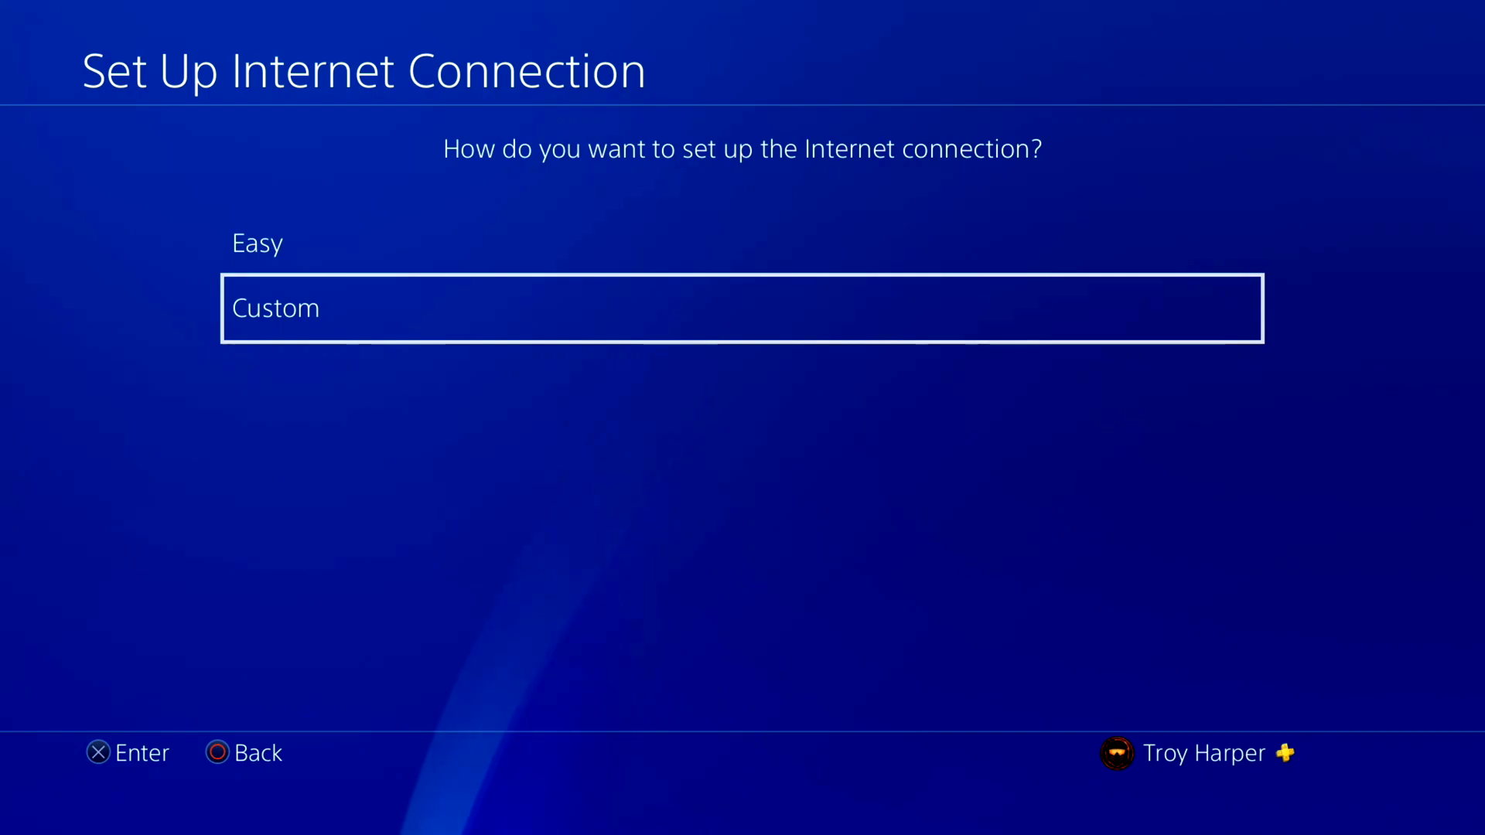
{"action": "key", "text": "Return"}
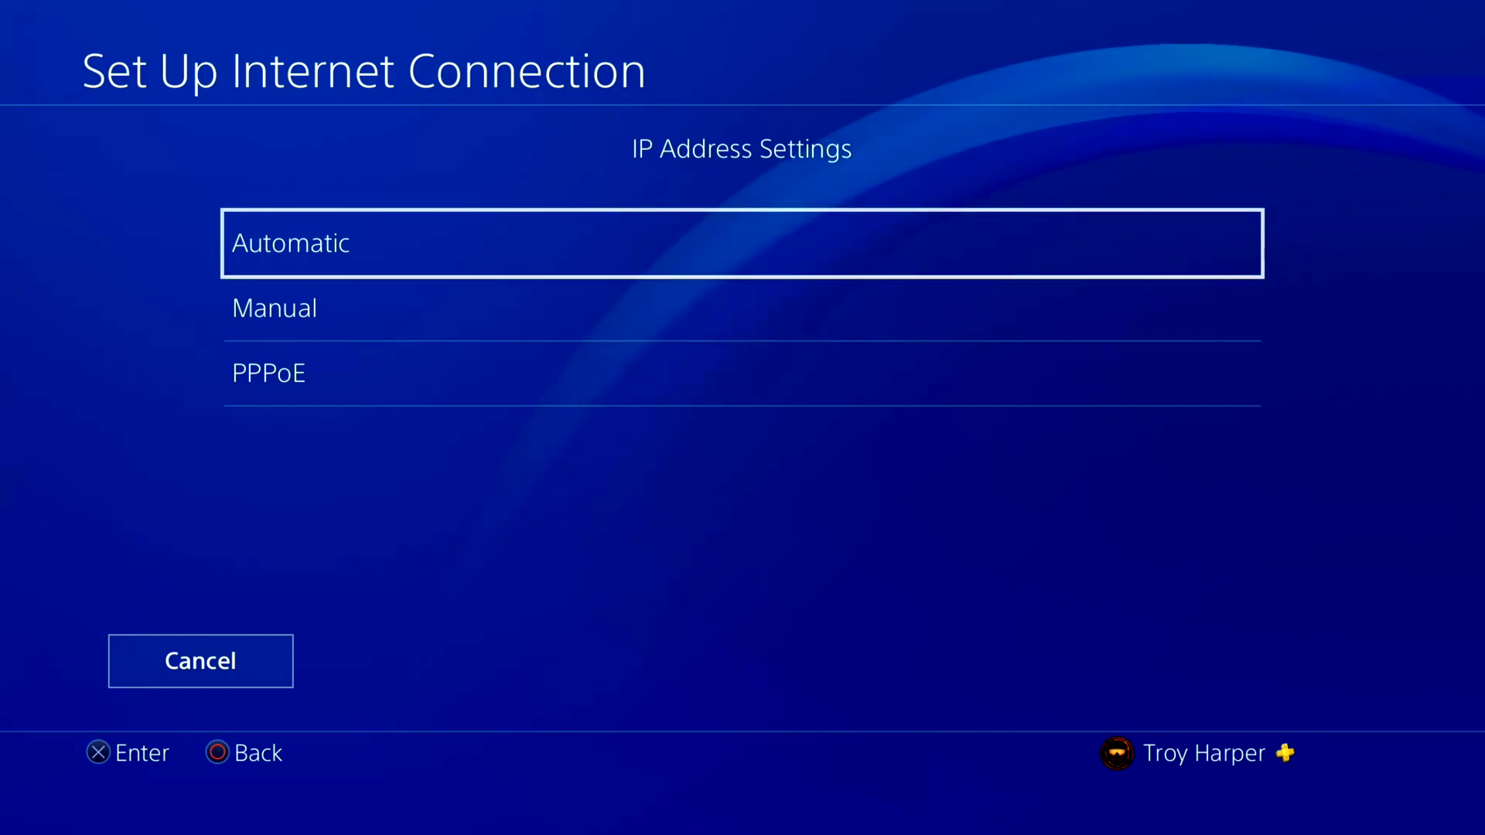
Keep IP automatic, leave the DHCP host name unspecified, and choose manual DNS
{"action": "key", "text": "Return"}
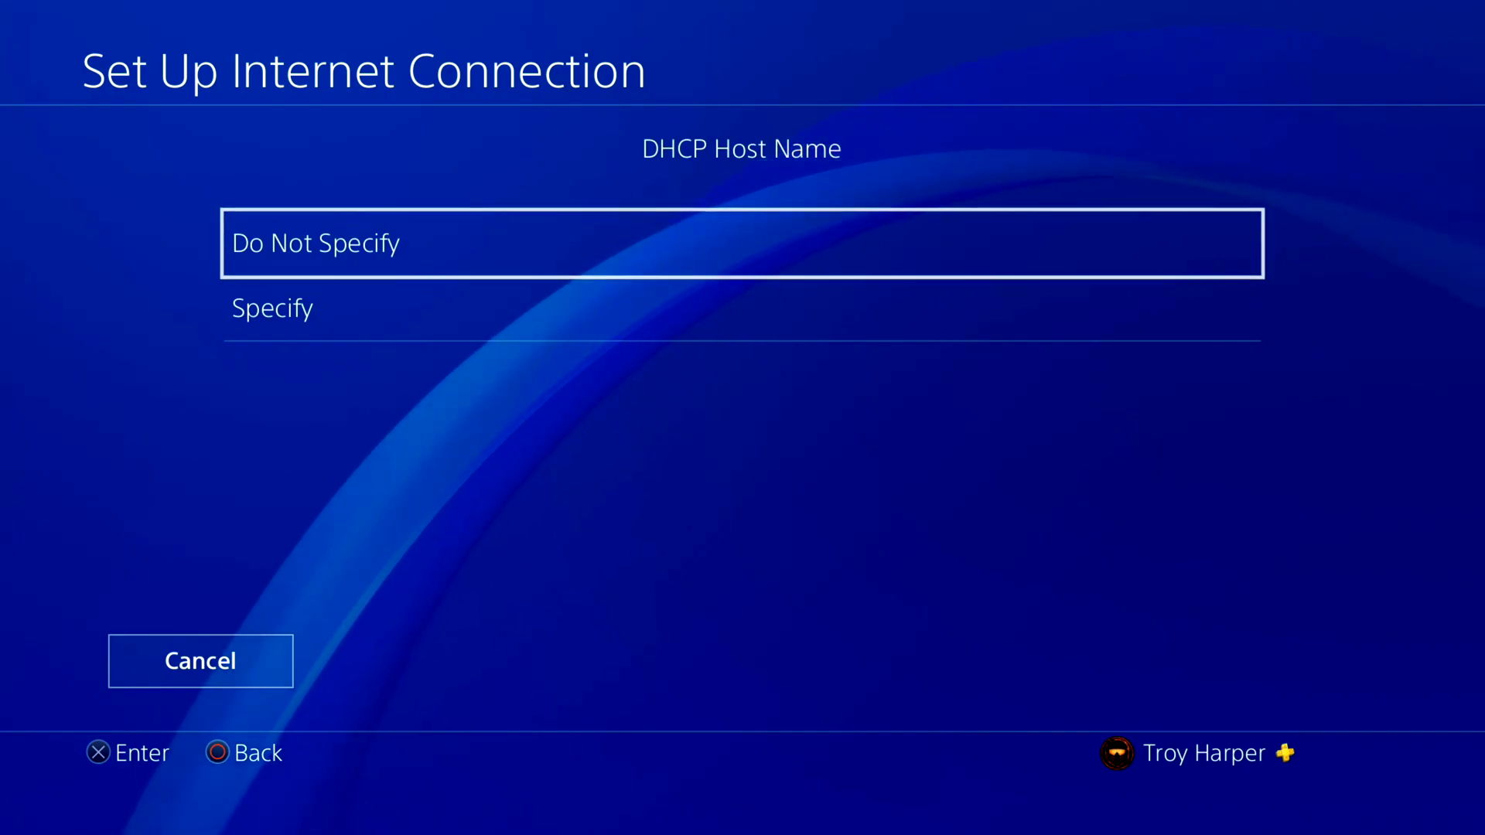
{"action": "key", "text": "Return"}
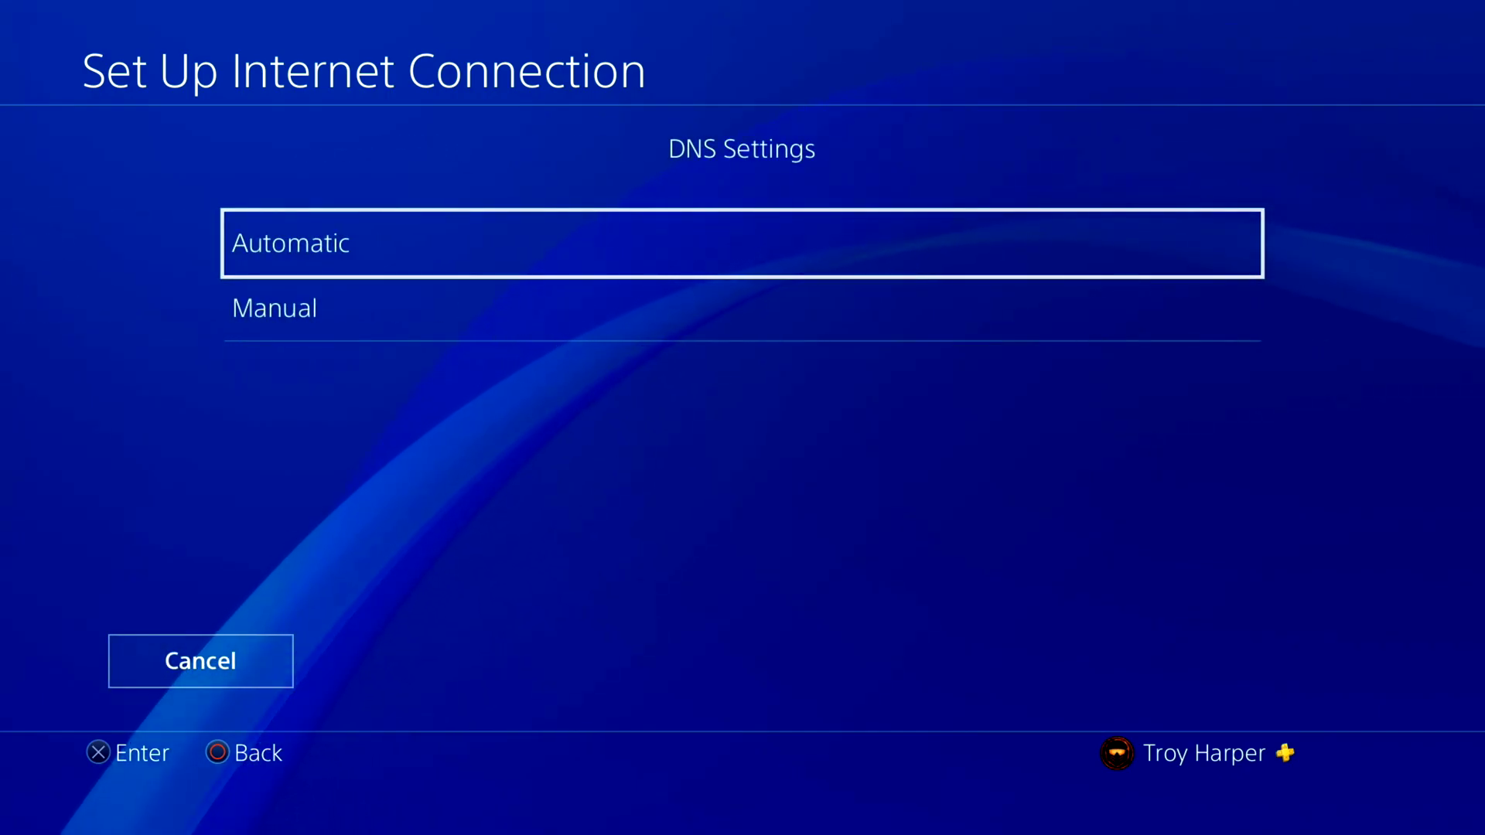
{"action": "key", "text": "Down"}
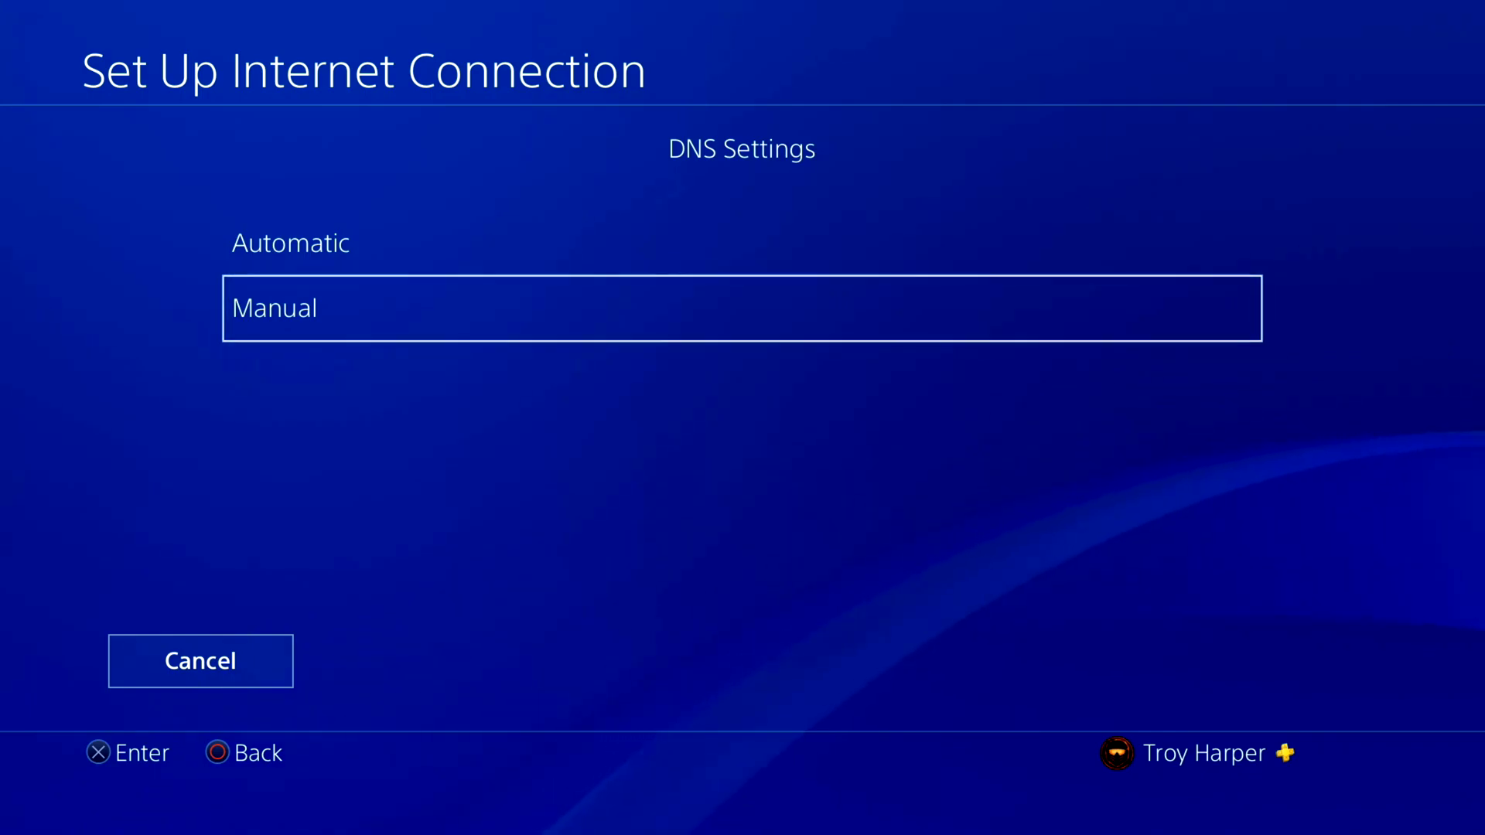
{"action": "key", "text": "Return"}
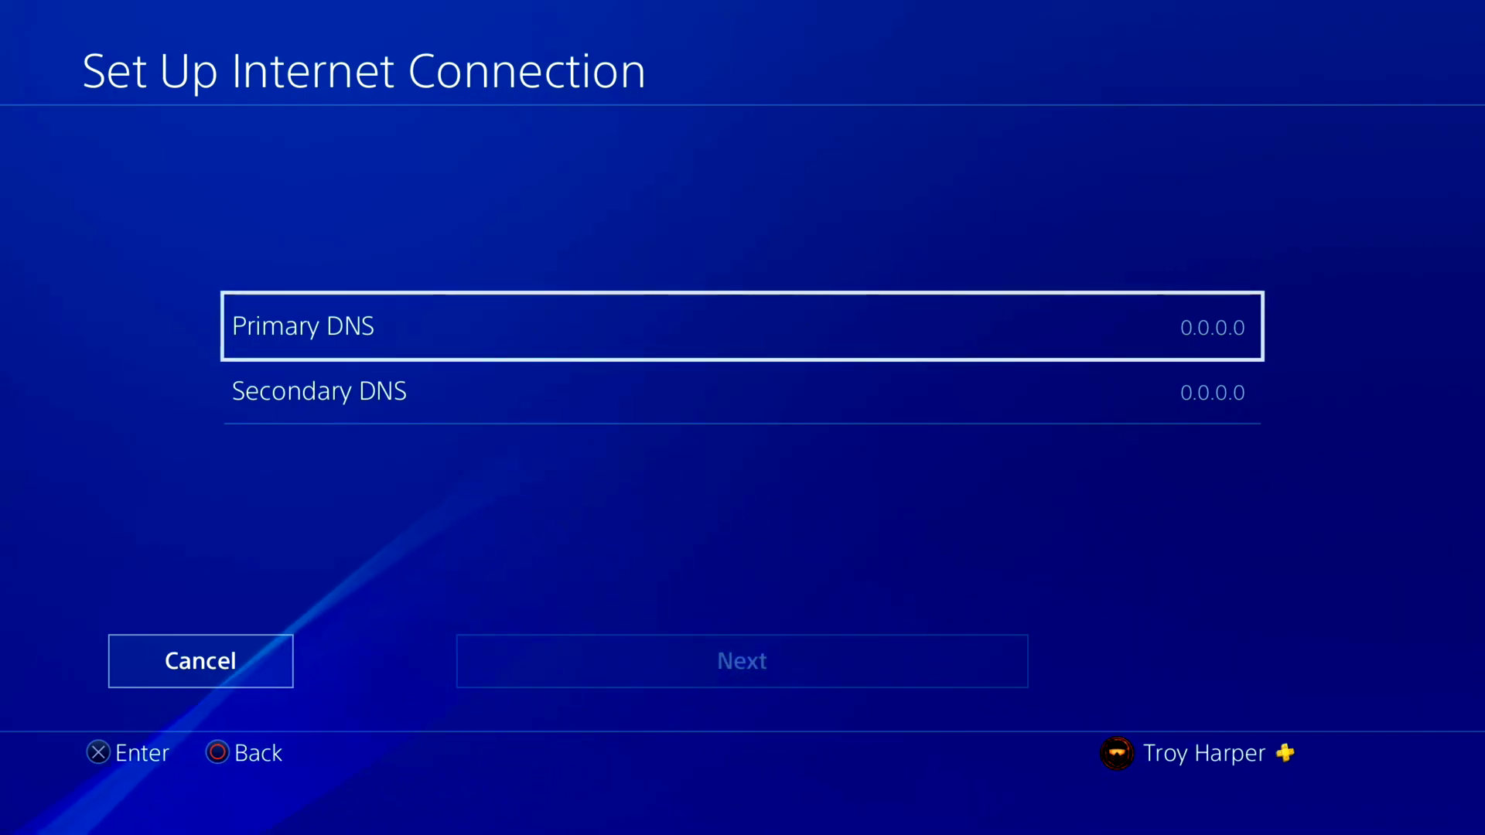
{"action": "key", "text": "Return"}
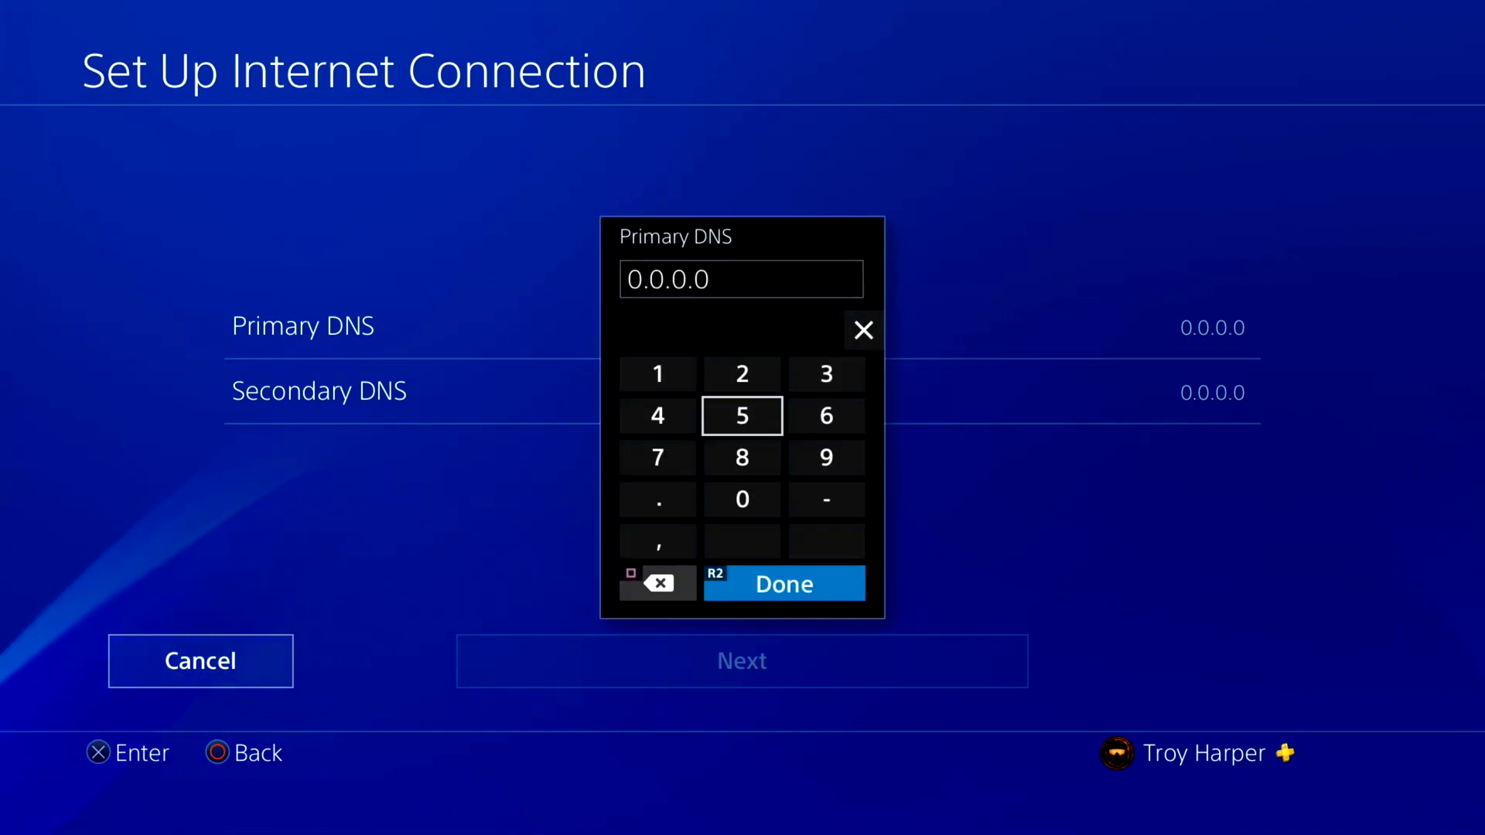
Erase the old 0.0.0.0 value from the Primary DNS field
{"action": "key", "text": "Down"}
{"action": "key", "text": "Down"}
{"action": "key", "text": "Down"}
{"action": "key", "text": "Down"}
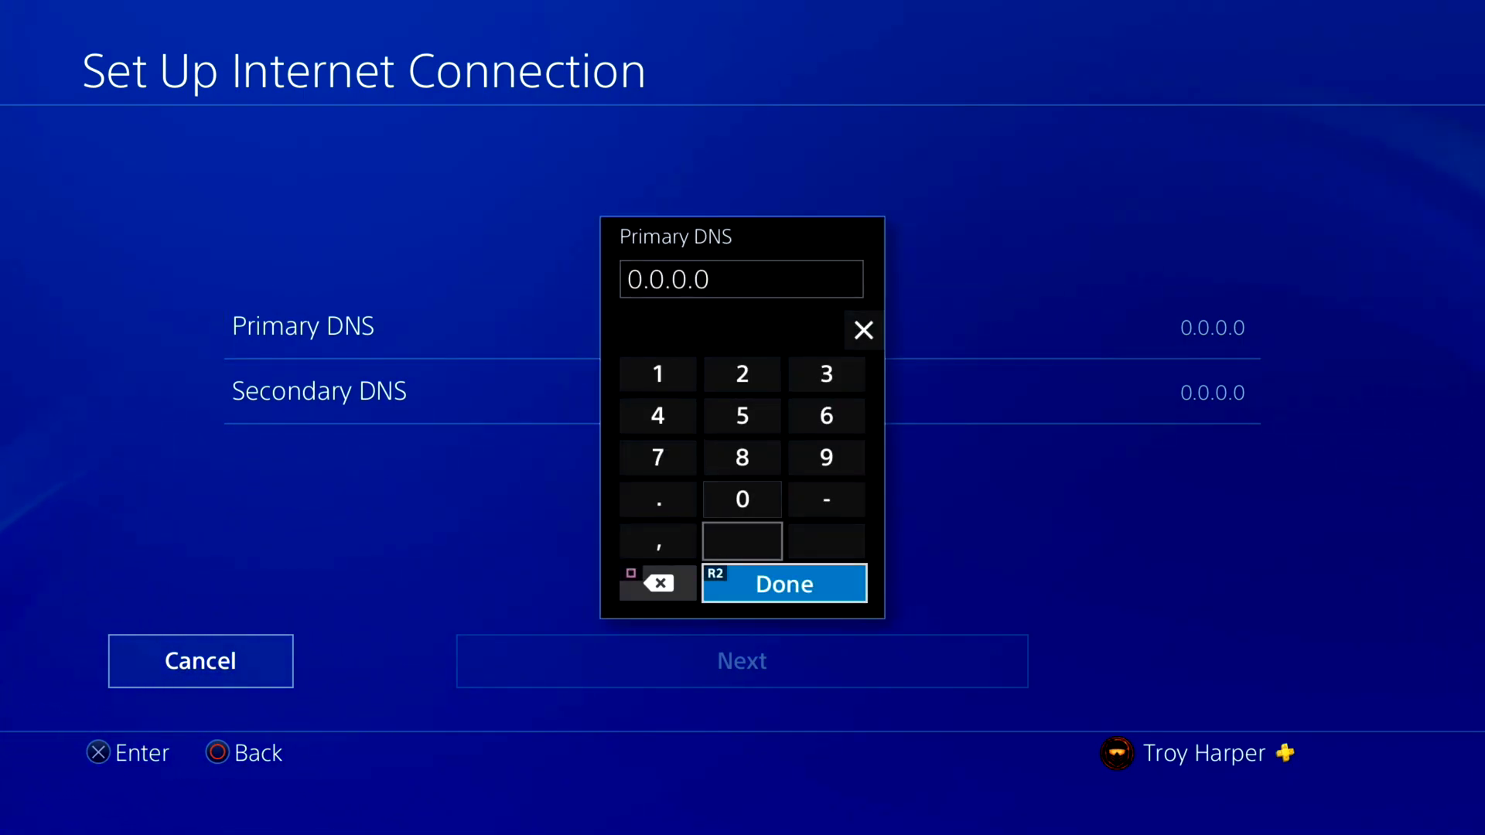
{"action": "key", "text": "Left"}
{"action": "key", "text": "Return"}
{"action": "key", "text": "Return"}
{"action": "key", "text": "Return"}
{"action": "key", "text": "Return"}
{"action": "key", "text": "Return"}
{"action": "key", "text": "Return"}
{"action": "key", "text": "Return"}
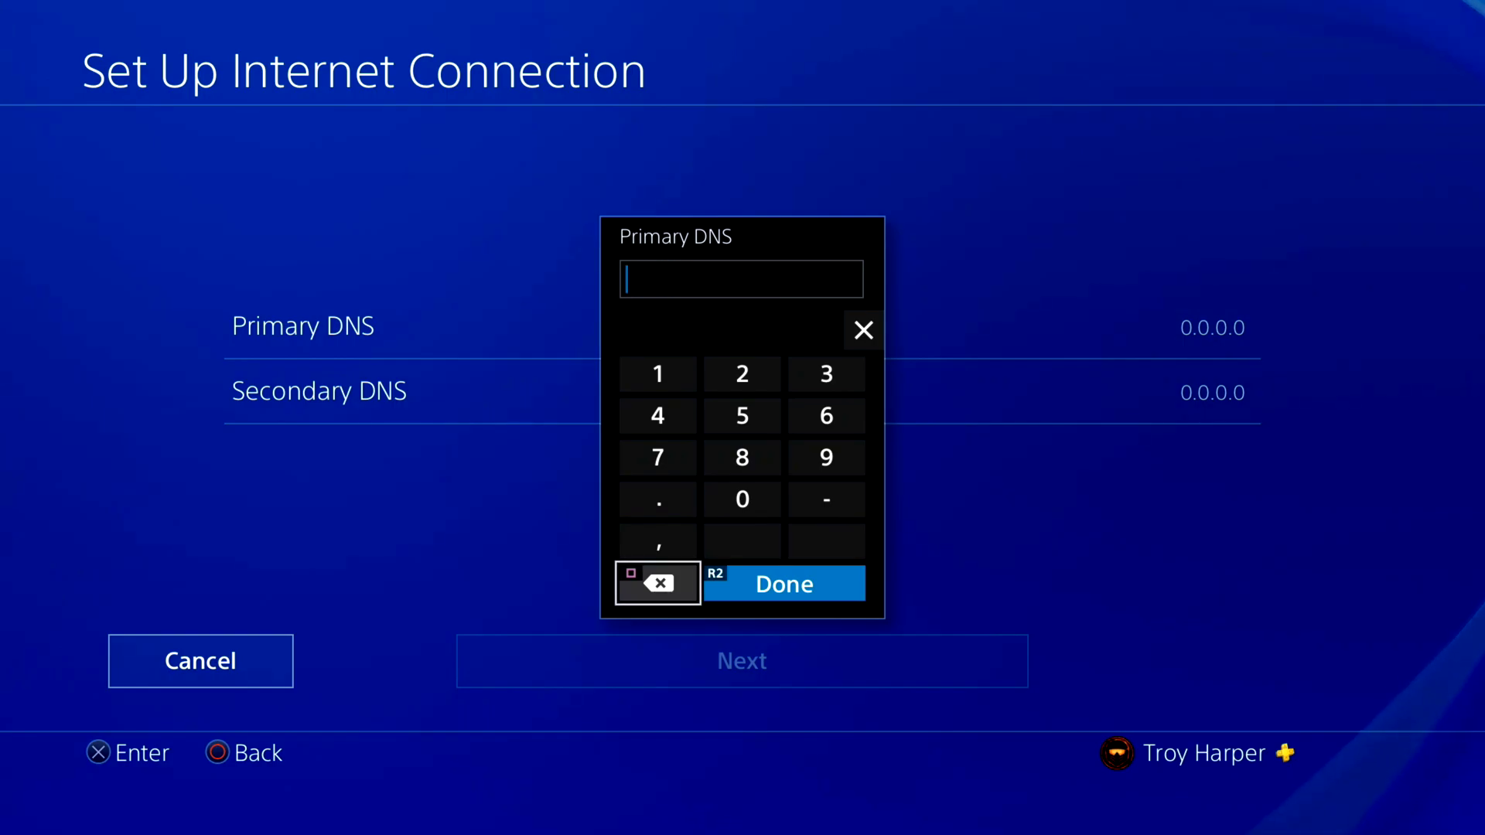
{"action": "key", "text": "Up"}
{"action": "key", "text": "Up"}
{"action": "key", "text": "Up"}
{"action": "key", "text": "Down"}
{"action": "key", "text": "Down"}
{"action": "key", "text": "Down"}
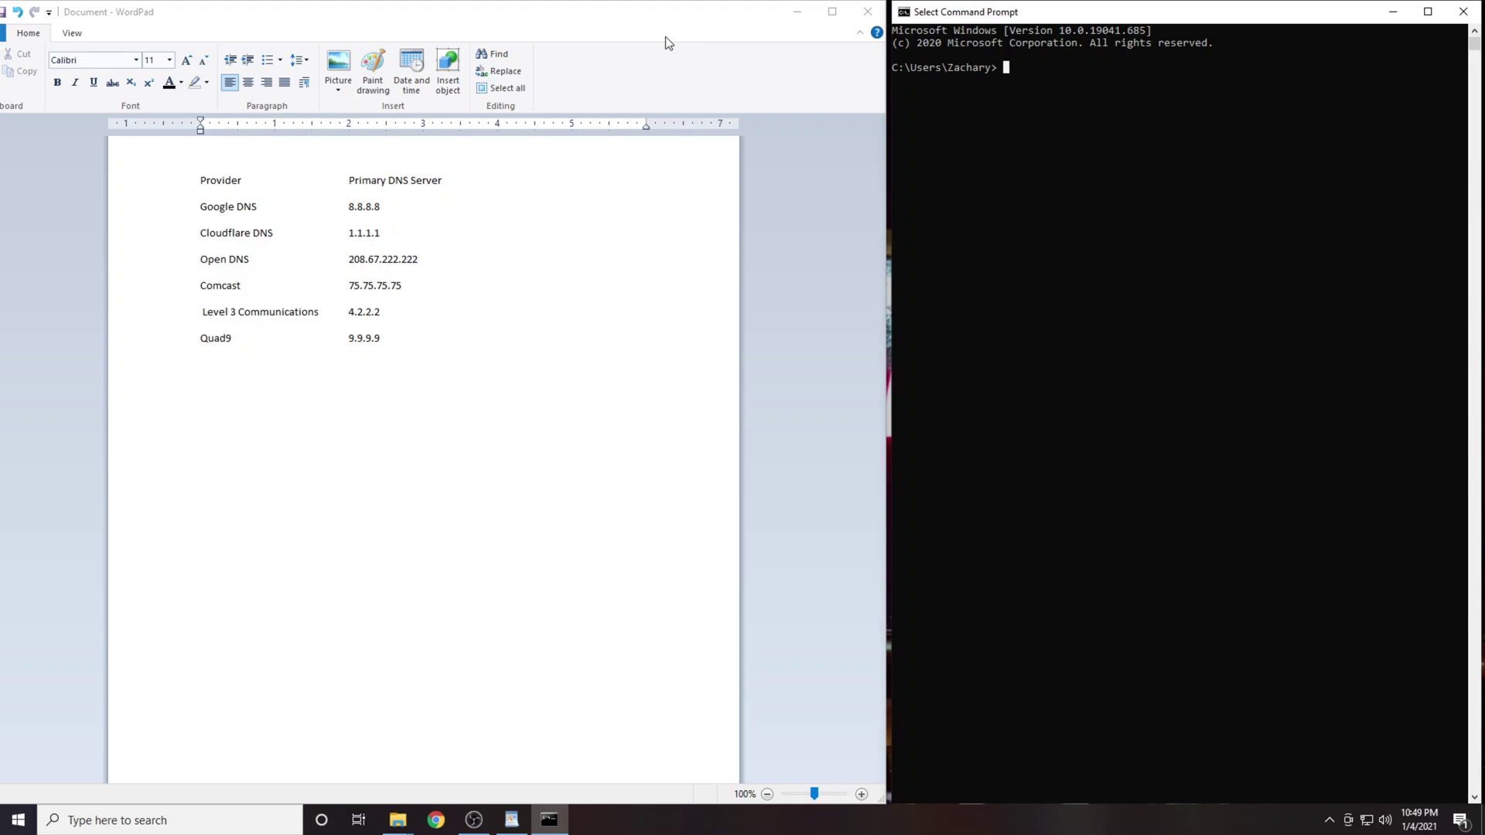
Launch Command Prompt by searching 'cmd', then close the duplicate window
{"action": "left_click", "coordinate": [18, 821]}
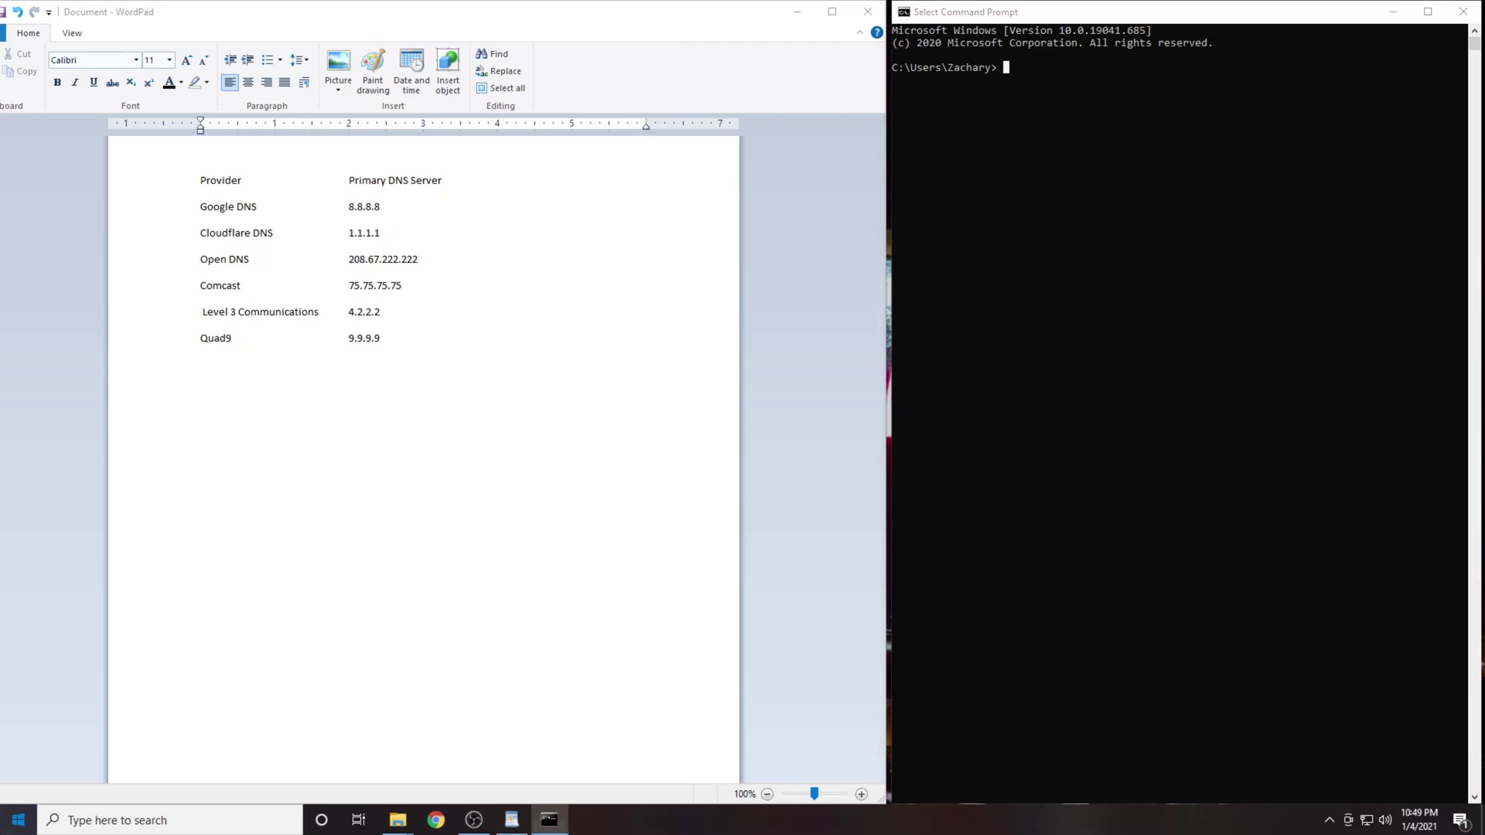
{"action": "type", "text": "cm"}
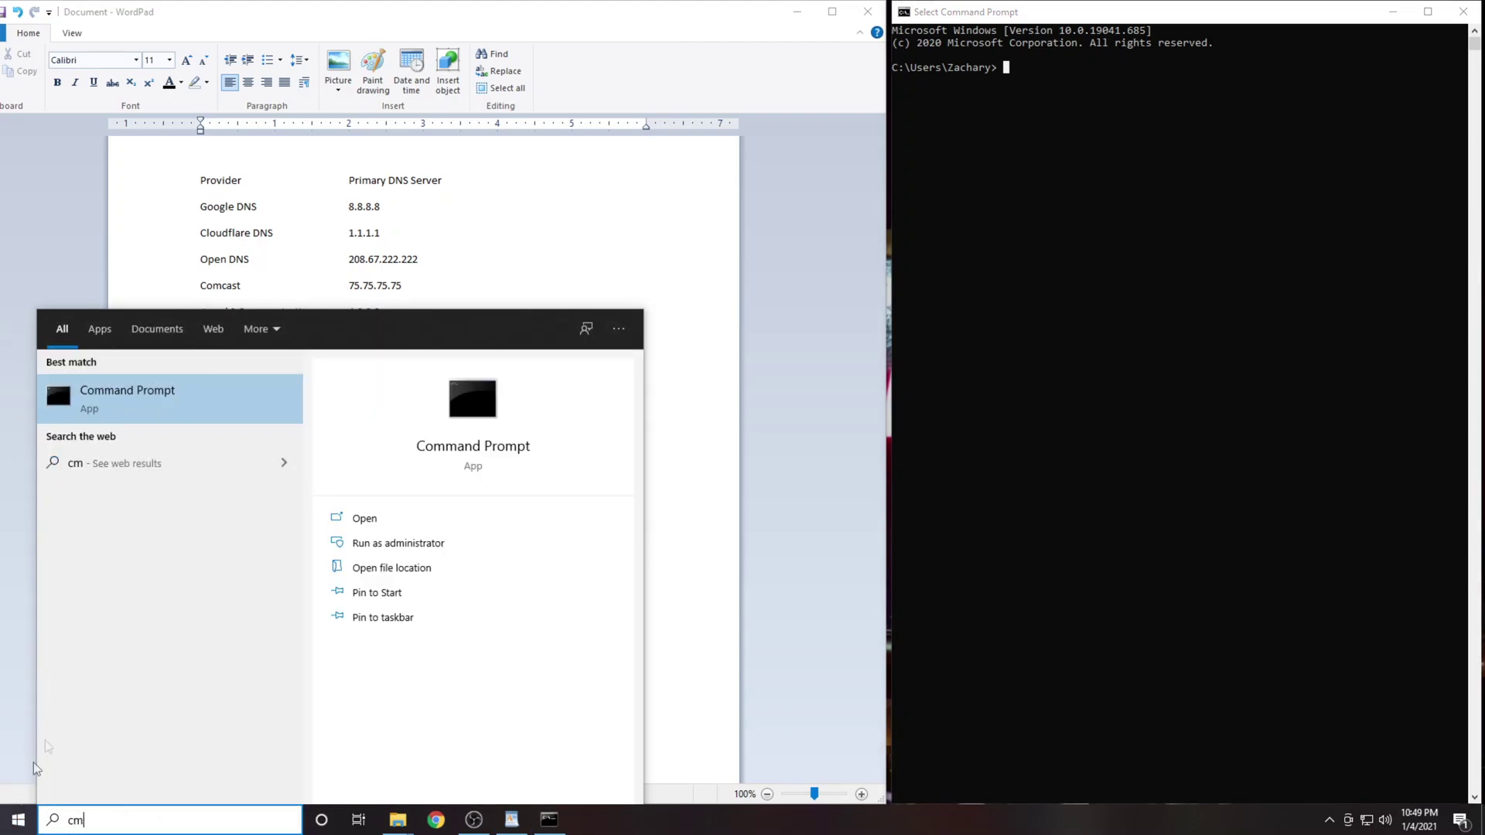
{"action": "type", "text": "d"}
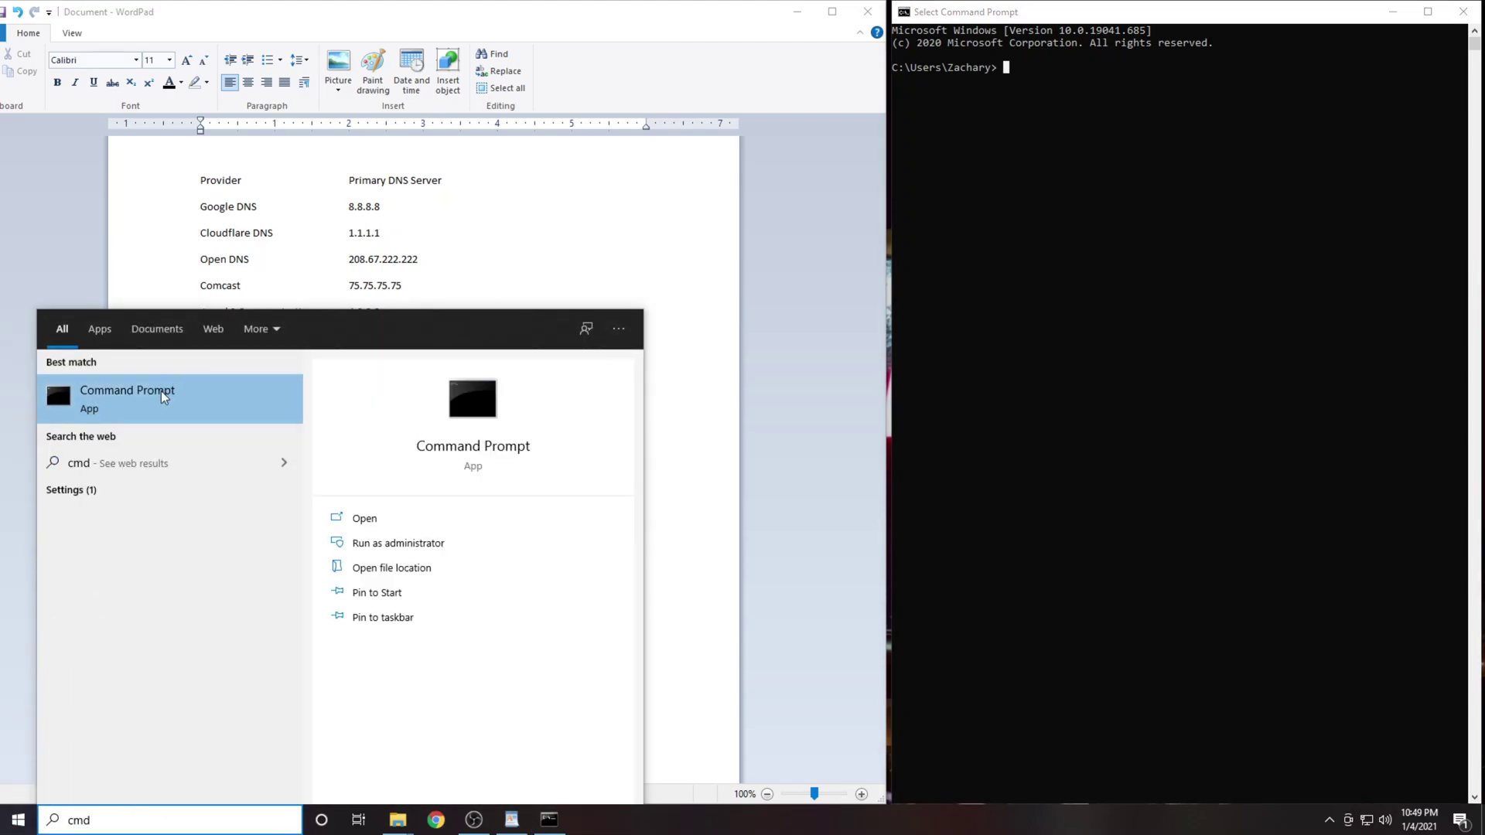
{"action": "left_click", "coordinate": [163, 397]}
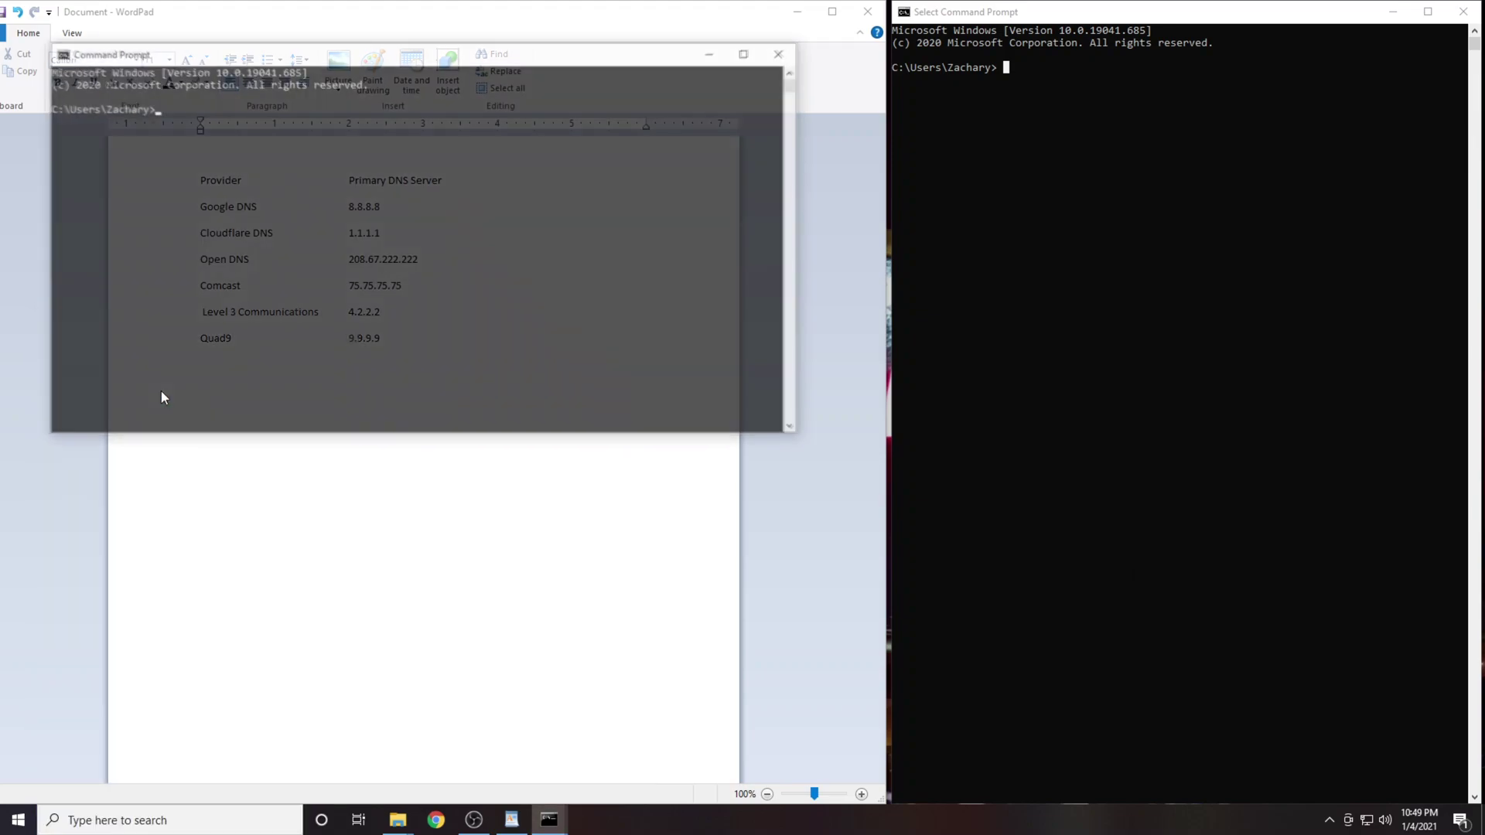
{"action": "left_click", "coordinate": [786, 54]}
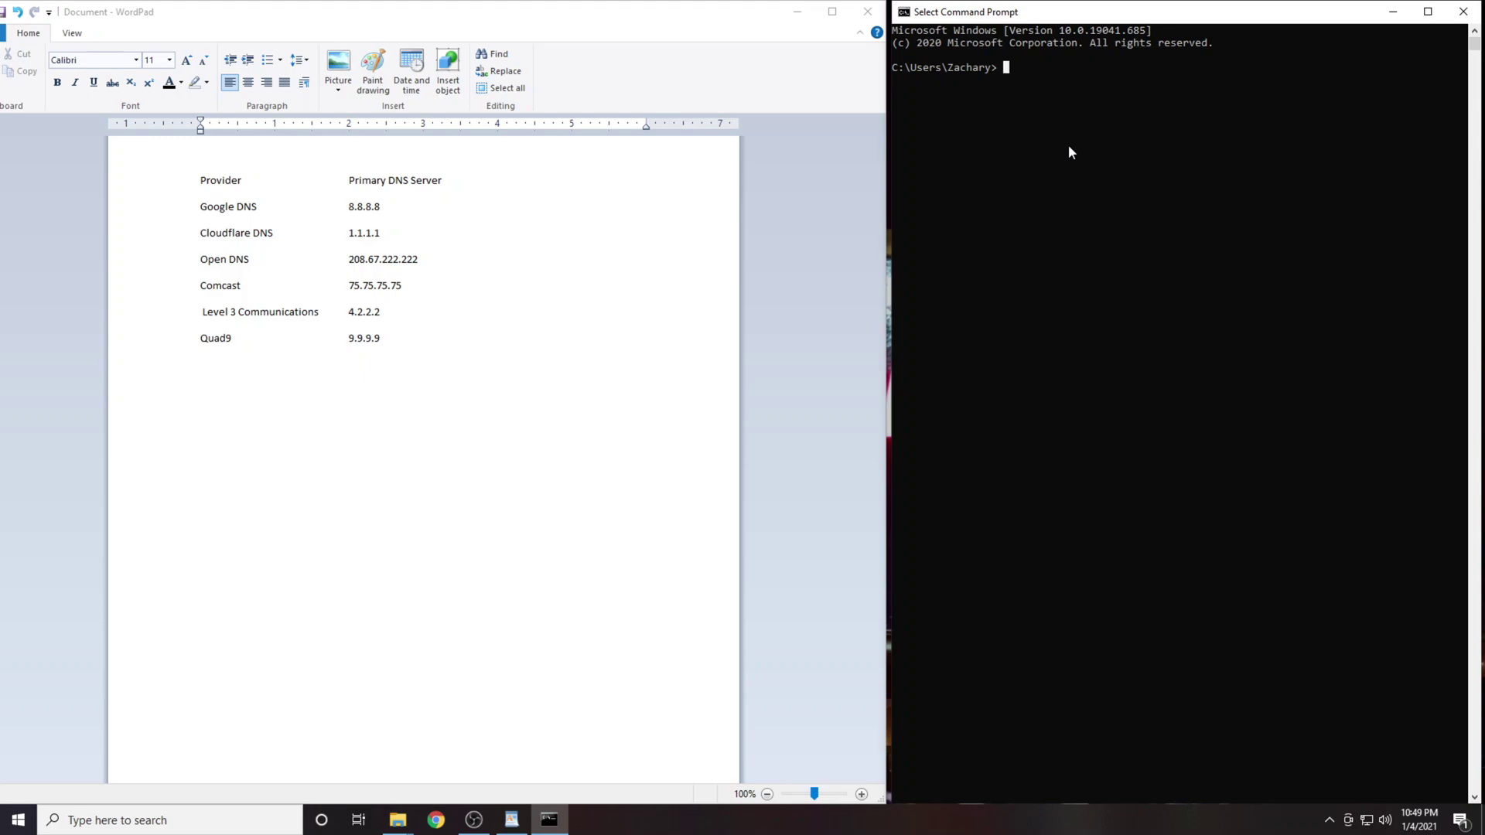
Ping 8.8.8.8 and 1.1.1.1 in Command Prompt to compare response times
{"action": "type", "text": "ping "}
{"action": "type", "text": "8.8."}
{"action": "type", "text": "8.8"}
{"action": "key", "text": "Return"}
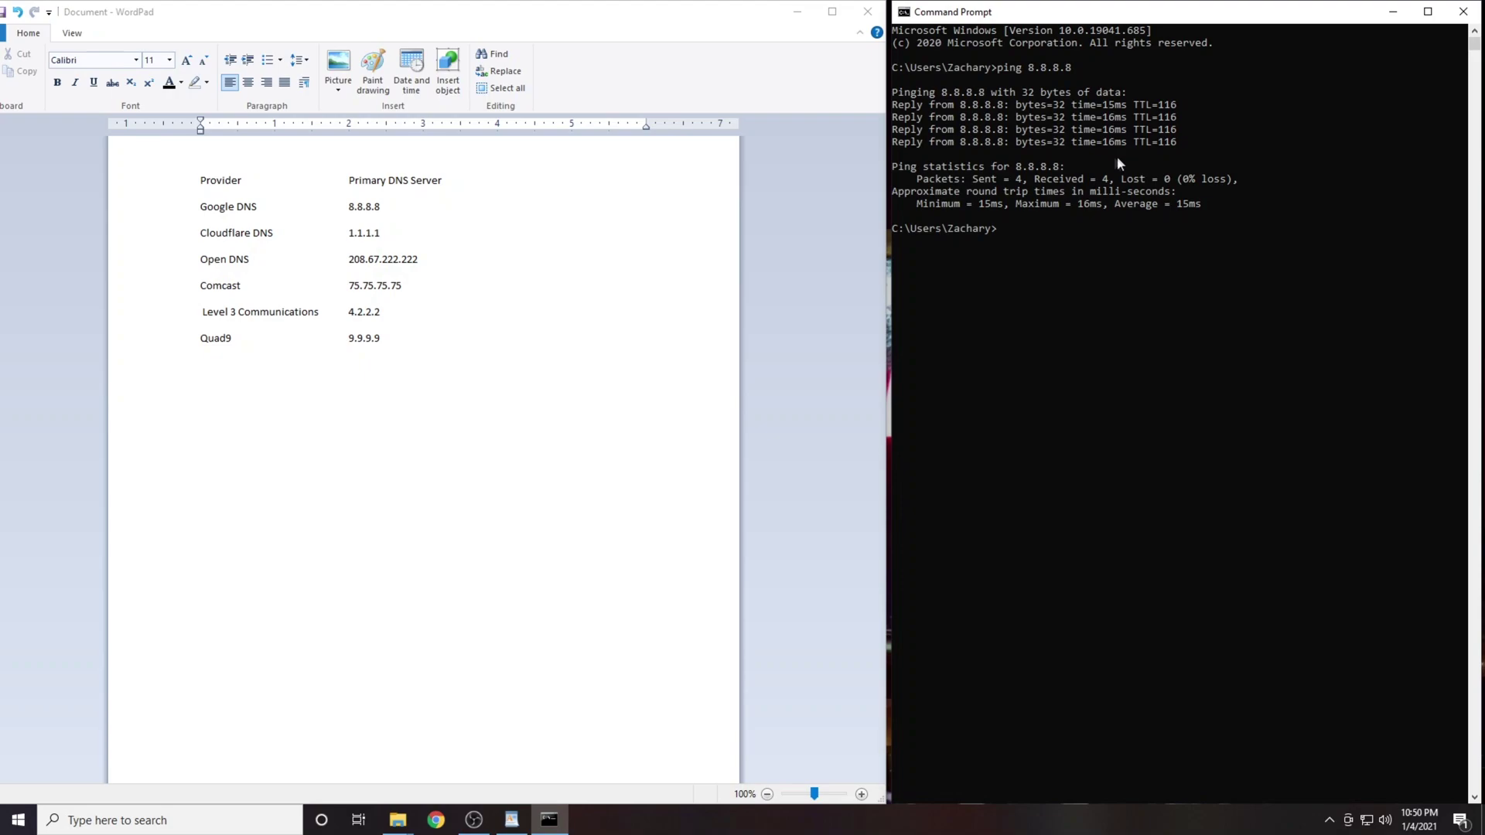
{"action": "type", "text": "pi"}
{"action": "type", "text": "ng"}
{"action": "type", "text": " 1.1.1."}
{"action": "type", "text": "1"}
{"action": "key", "text": "Return"}
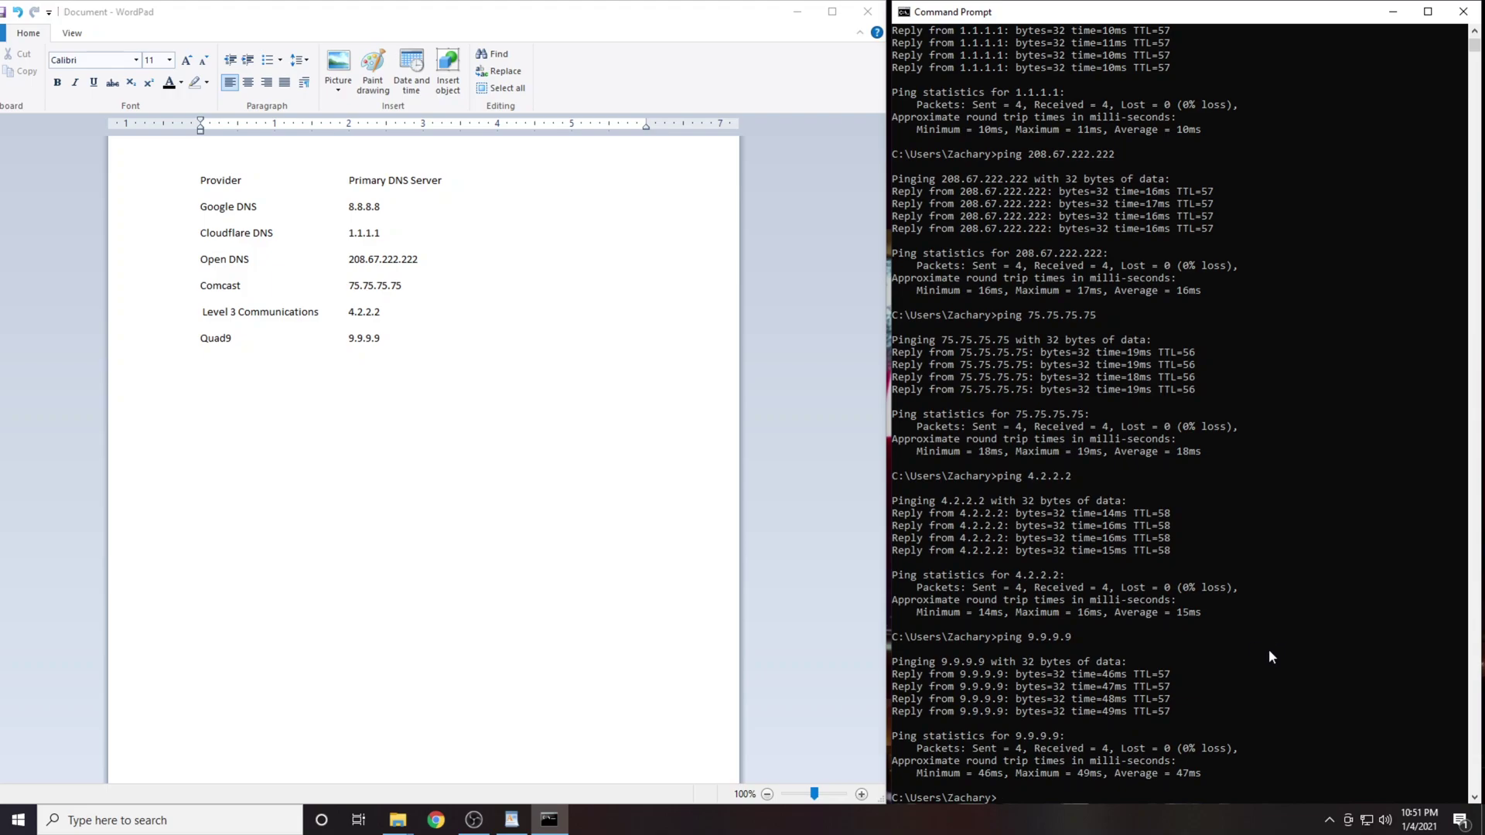
Scroll the ping output back to the top and bring the WordPad DNS list forward
{"action": "scroll", "coordinate": [1269, 653], "scroll_direction": "up", "scroll_amount": 1}
{"action": "scroll", "coordinate": [1270, 652], "scroll_direction": "up", "scroll_amount": 1}
{"action": "scroll", "coordinate": [1270, 652], "scroll_direction": "up", "scroll_amount": 3}
{"action": "scroll", "coordinate": [1270, 653], "scroll_direction": "up", "scroll_amount": 2}
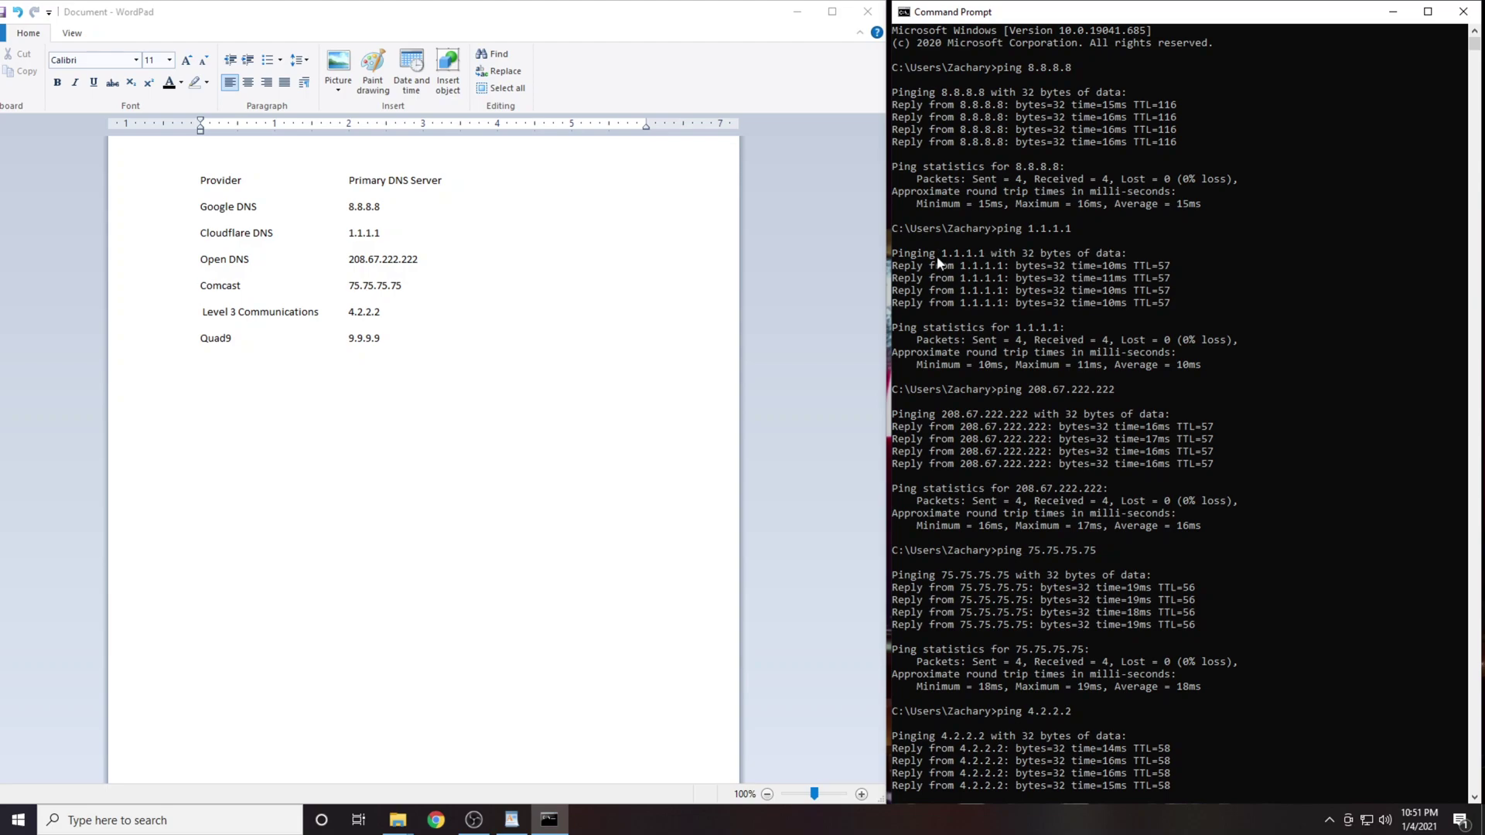
{"action": "key", "text": "alt+Tab"}
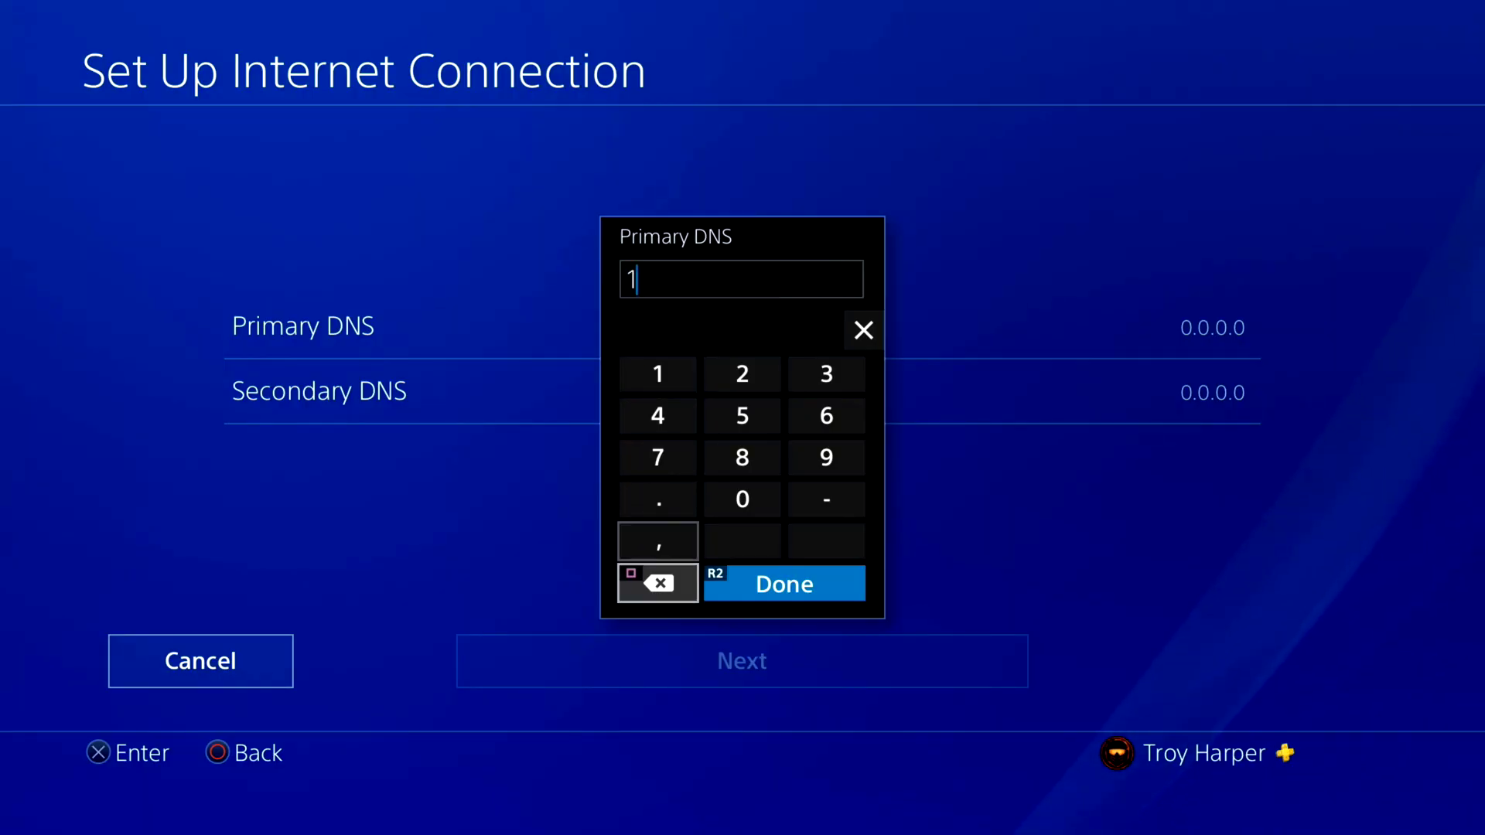
Enter 1.1.1.1 as the Primary DNS address
{"action": "key", "text": "Up"}
{"action": "key", "text": "Up"}
{"action": "key", "text": "Up"}
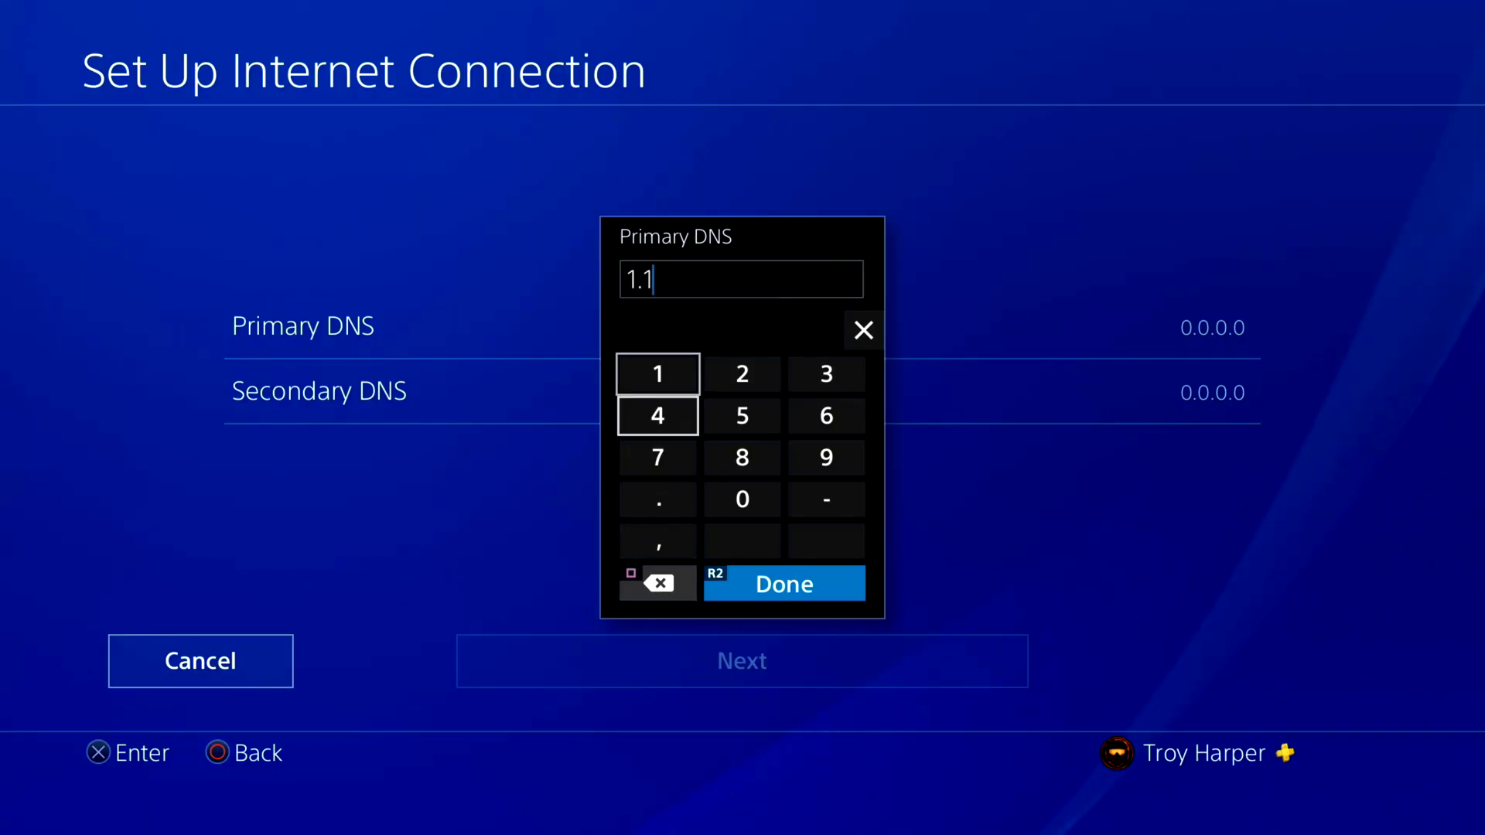
{"action": "key", "text": "Down"}
{"action": "key", "text": "Down"}
{"action": "key", "text": "Down"}
{"action": "key", "text": "Up"}
{"action": "key", "text": "Up"}
{"action": "key", "text": "Return"}
{"action": "key", "text": "Down"}
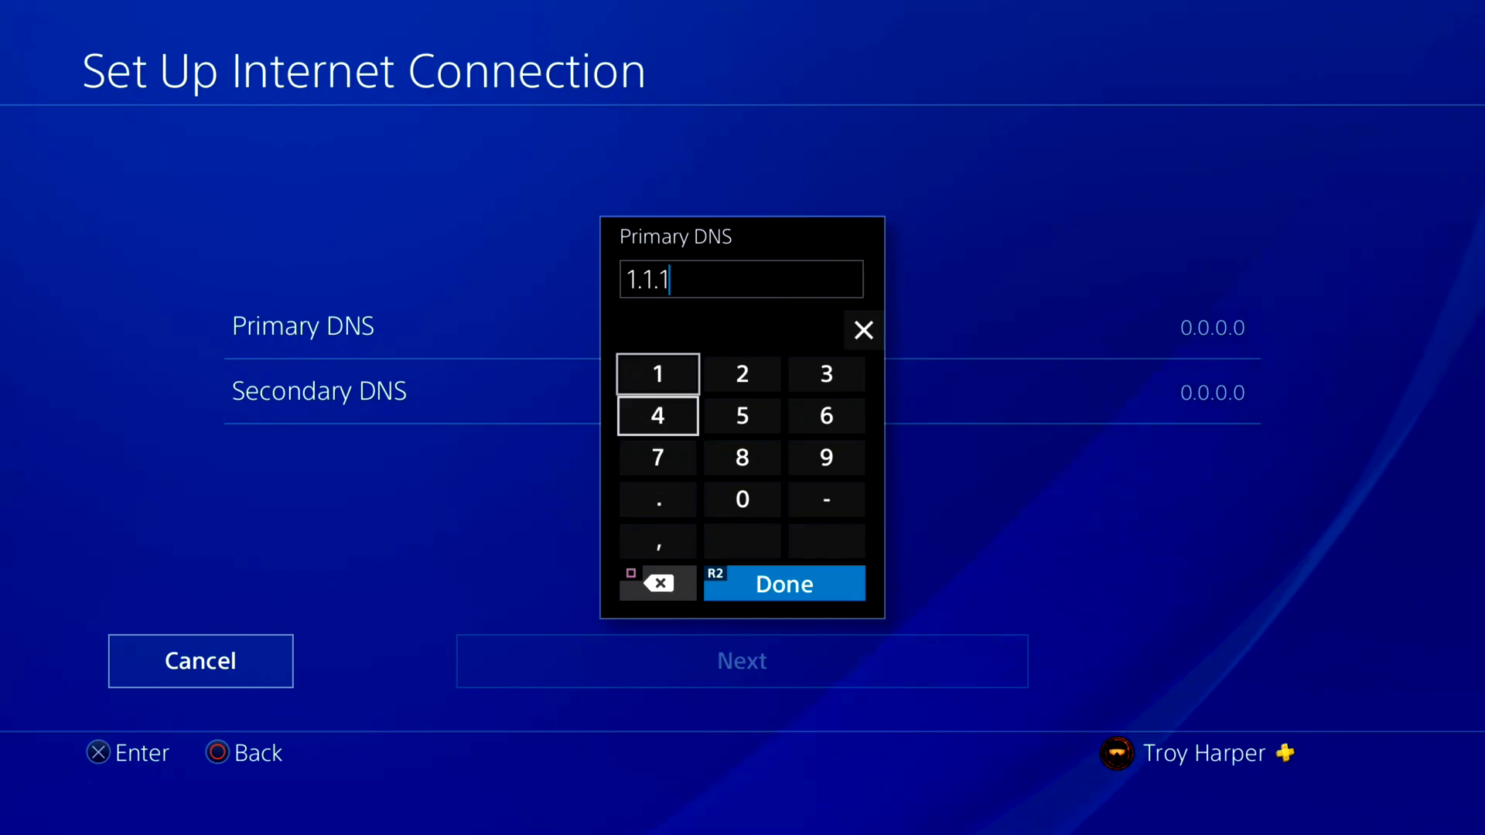
{"action": "key", "text": "Down"}
{"action": "key", "text": "Down"}
{"action": "key", "text": "Return"}
{"action": "key", "text": "Up"}
{"action": "key", "text": "Up"}
{"action": "key", "text": "Up"}
{"action": "key", "text": "Return"}
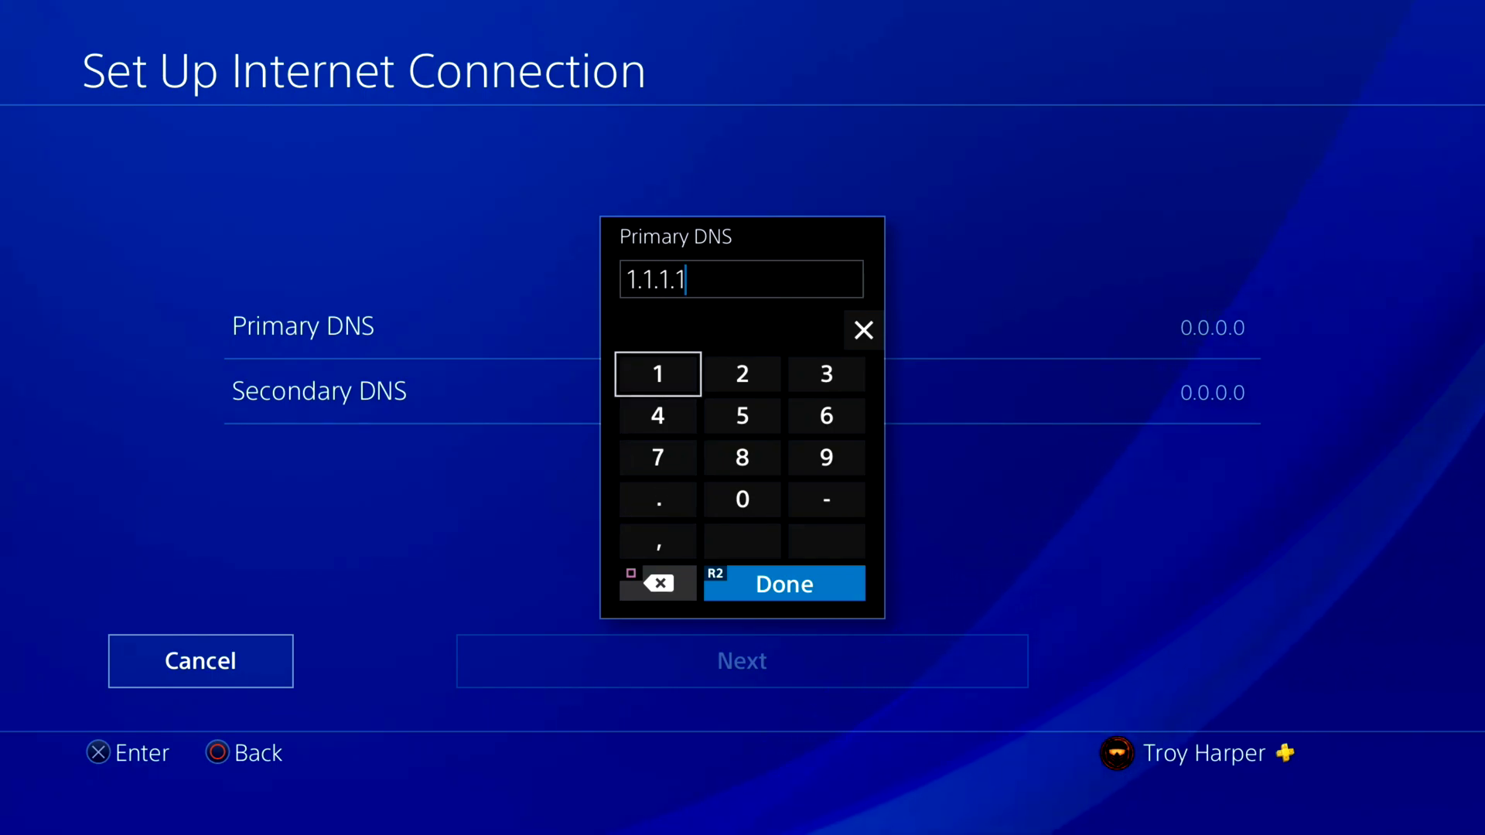
{"action": "key", "text": "Right"}
{"action": "key", "text": "Down"}
{"action": "key", "text": "Down"}
{"action": "key", "text": "Down"}
{"action": "key", "text": "Down"}
{"action": "key", "text": "Down"}
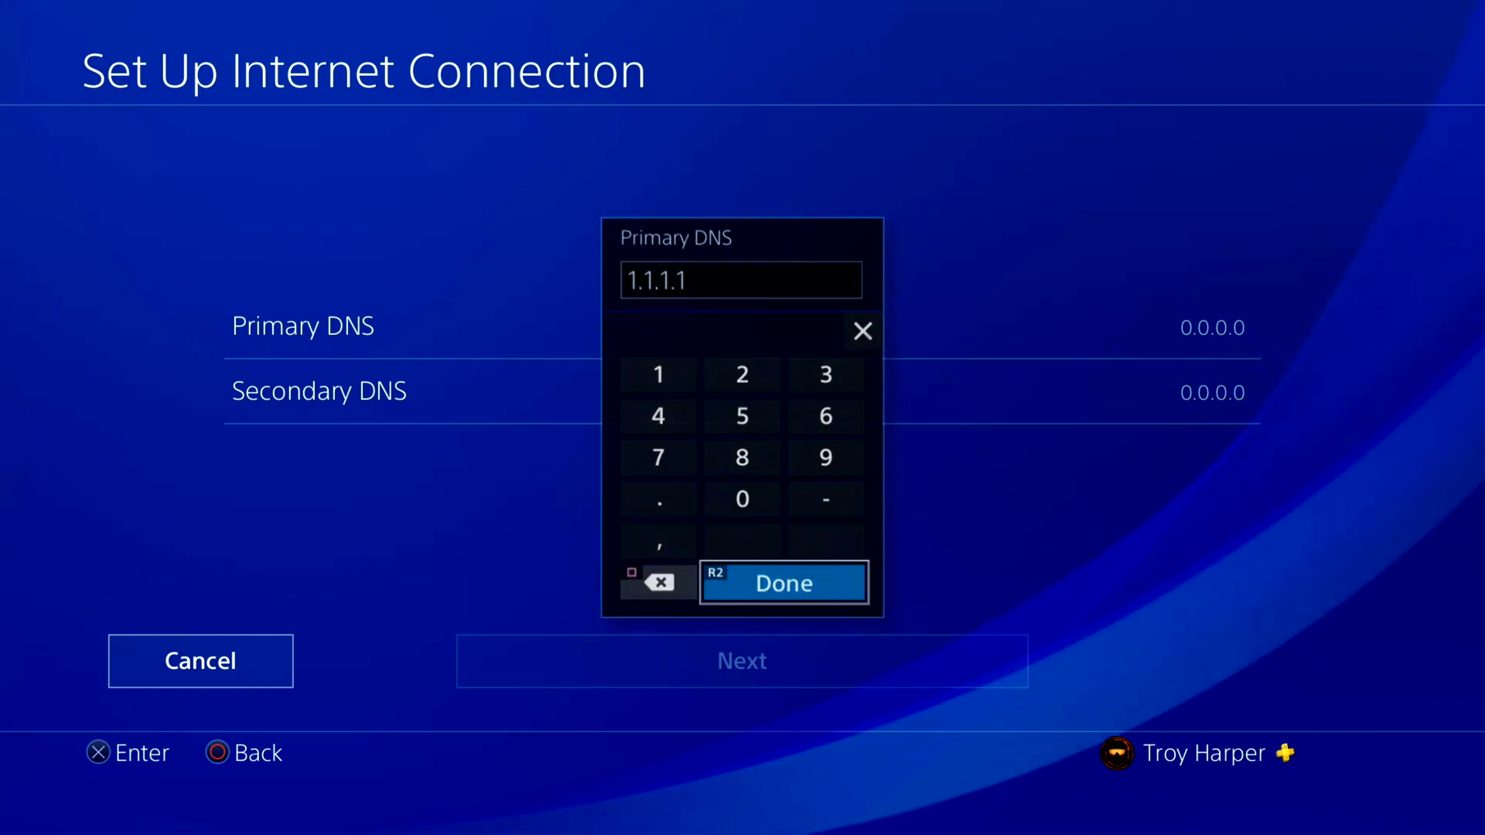
{"action": "key", "text": "Return"}
{"action": "key", "text": "Down"}
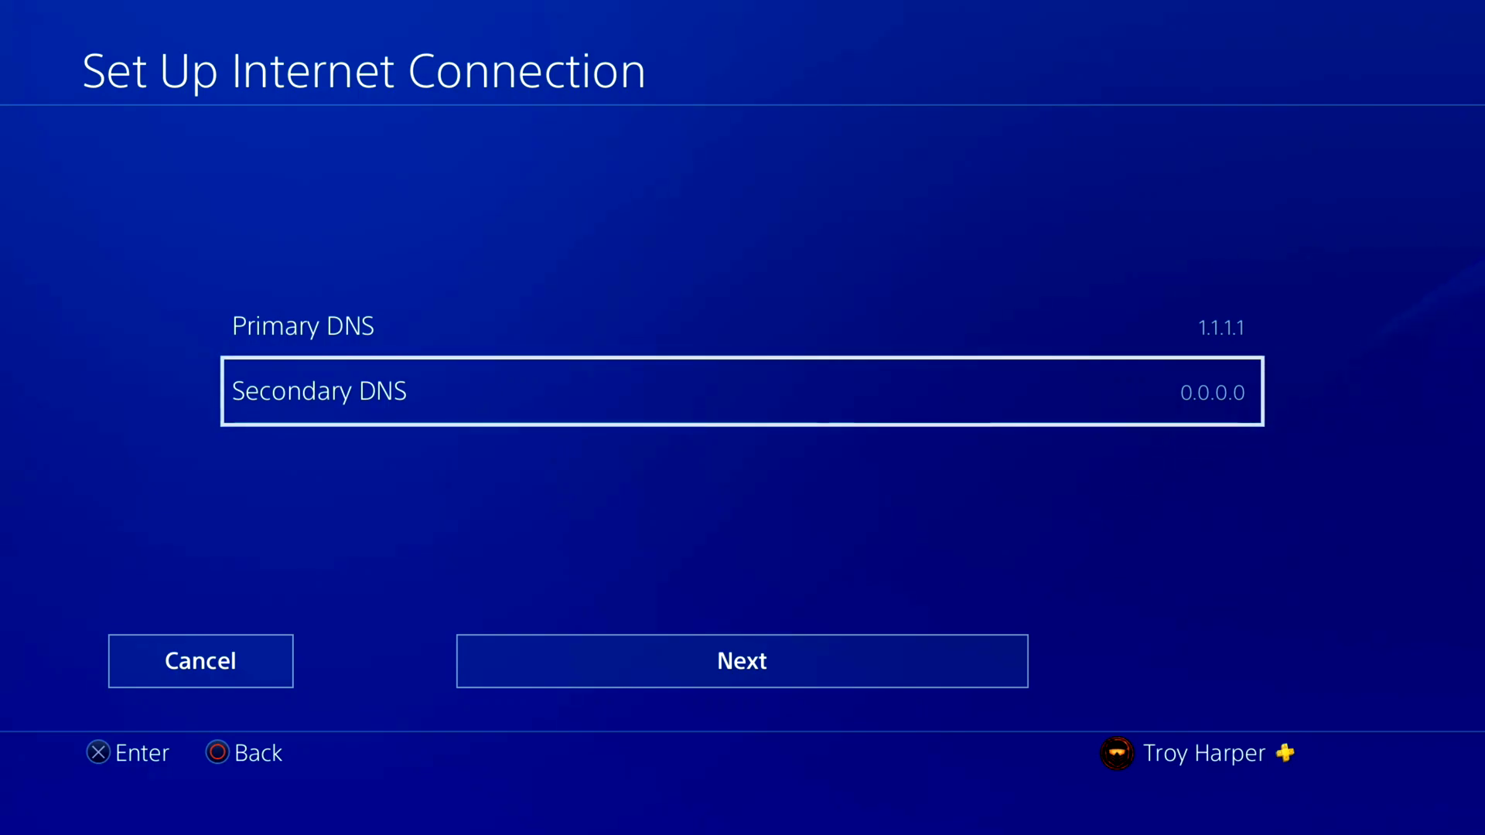
Enter 1.0.0.1 as the Secondary DNS and continue to MTU settings
{"action": "key", "text": "Return"}
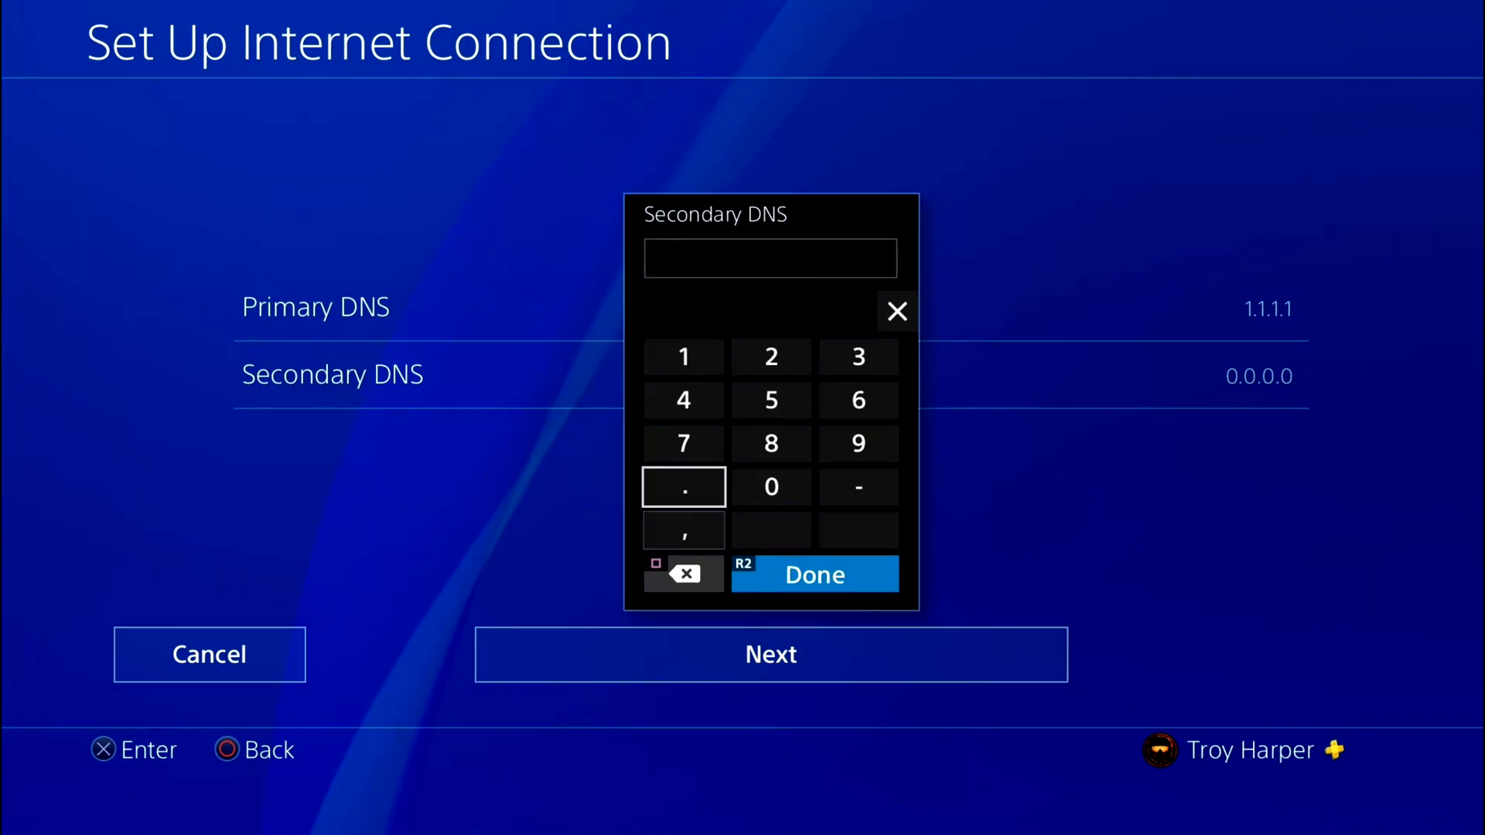
{"action": "key", "text": "Up"}
{"action": "key", "text": "Up"}
{"action": "key", "text": "Up"}
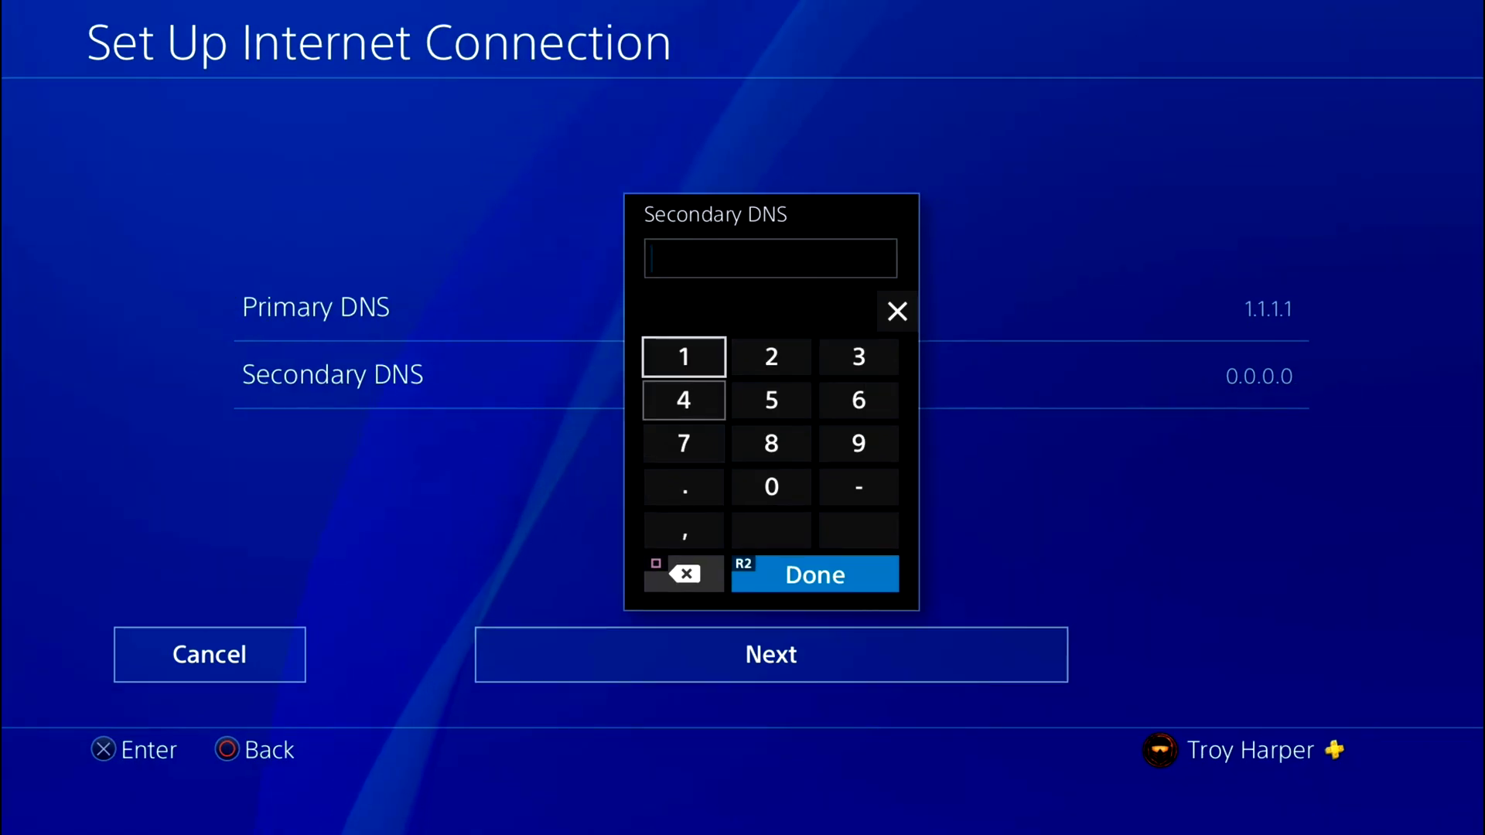
{"action": "key", "text": "Return"}
{"action": "key", "text": "Down"}
{"action": "key", "text": "Down"}
{"action": "key", "text": "Down"}
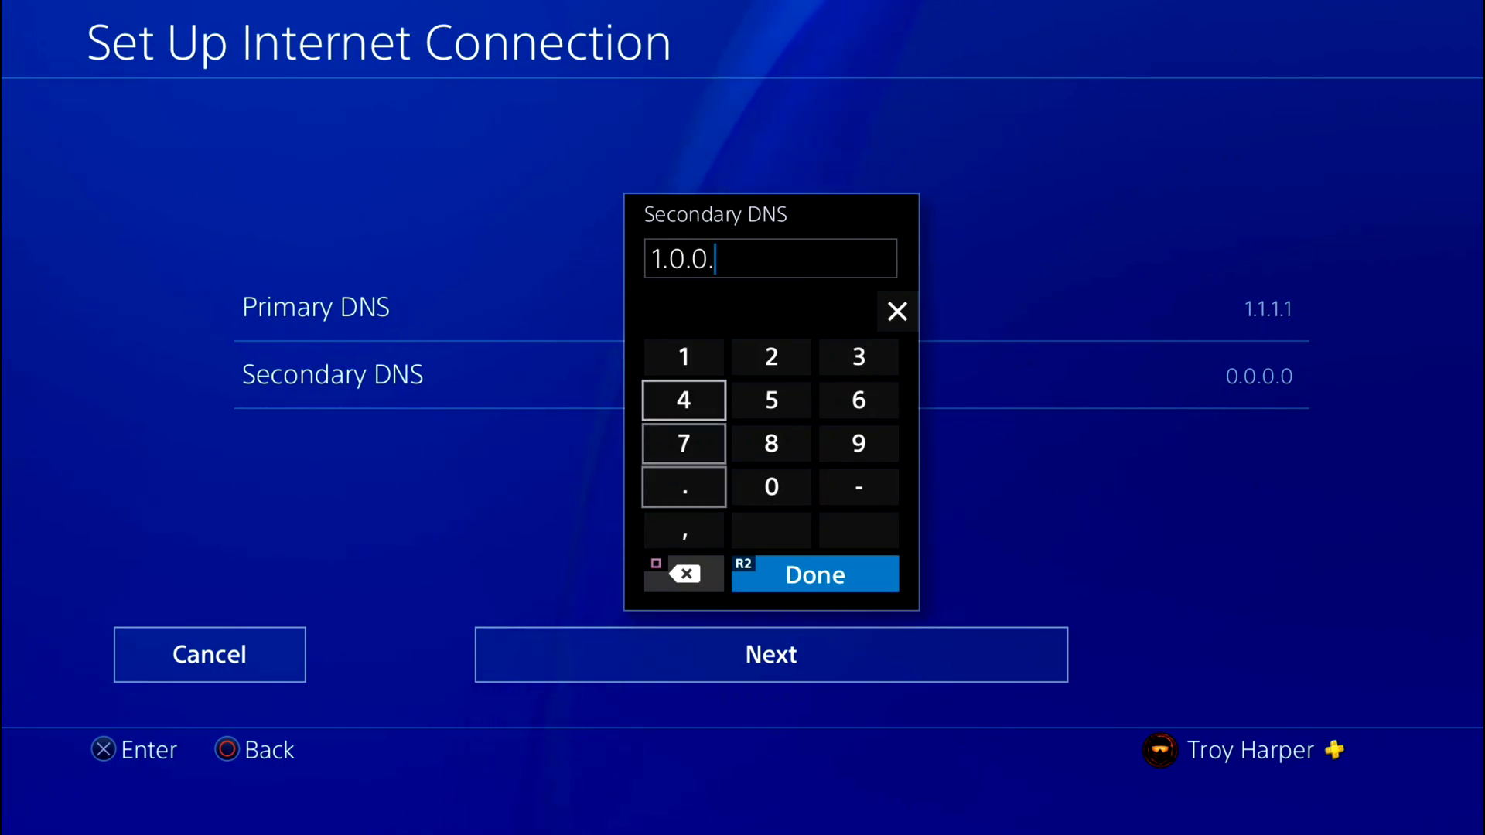
{"action": "key", "text": "Up"}
{"action": "key", "text": "Up"}
{"action": "key", "text": "Up"}
{"action": "key", "text": "Return"}
{"action": "key", "text": "Down"}
{"action": "key", "text": "Down"}
{"action": "key", "text": "Down"}
{"action": "key", "text": "Down"}
{"action": "key", "text": "Right"}
{"action": "key", "text": "Down"}
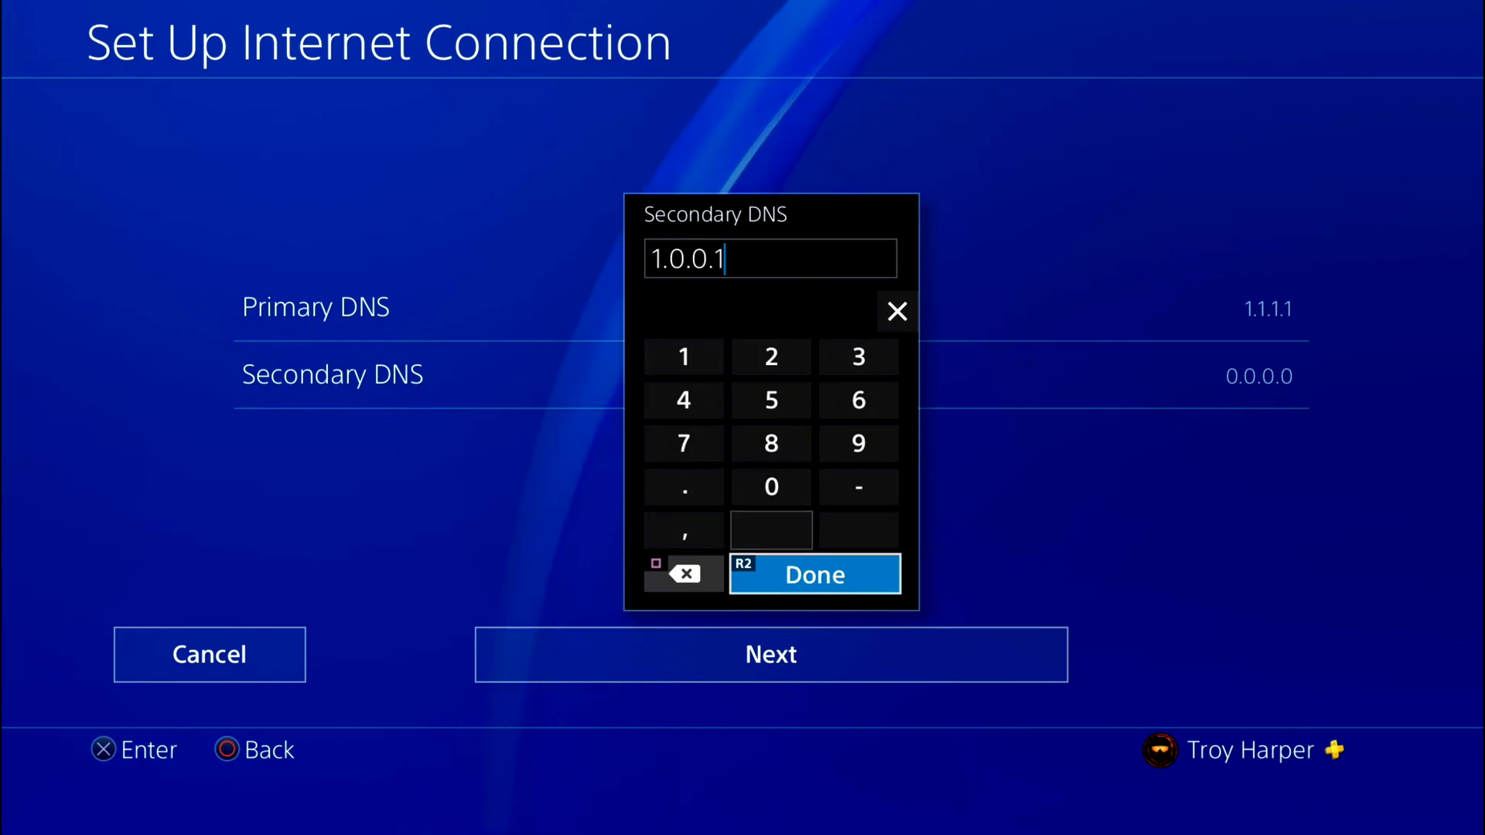
{"action": "key", "text": "Return"}
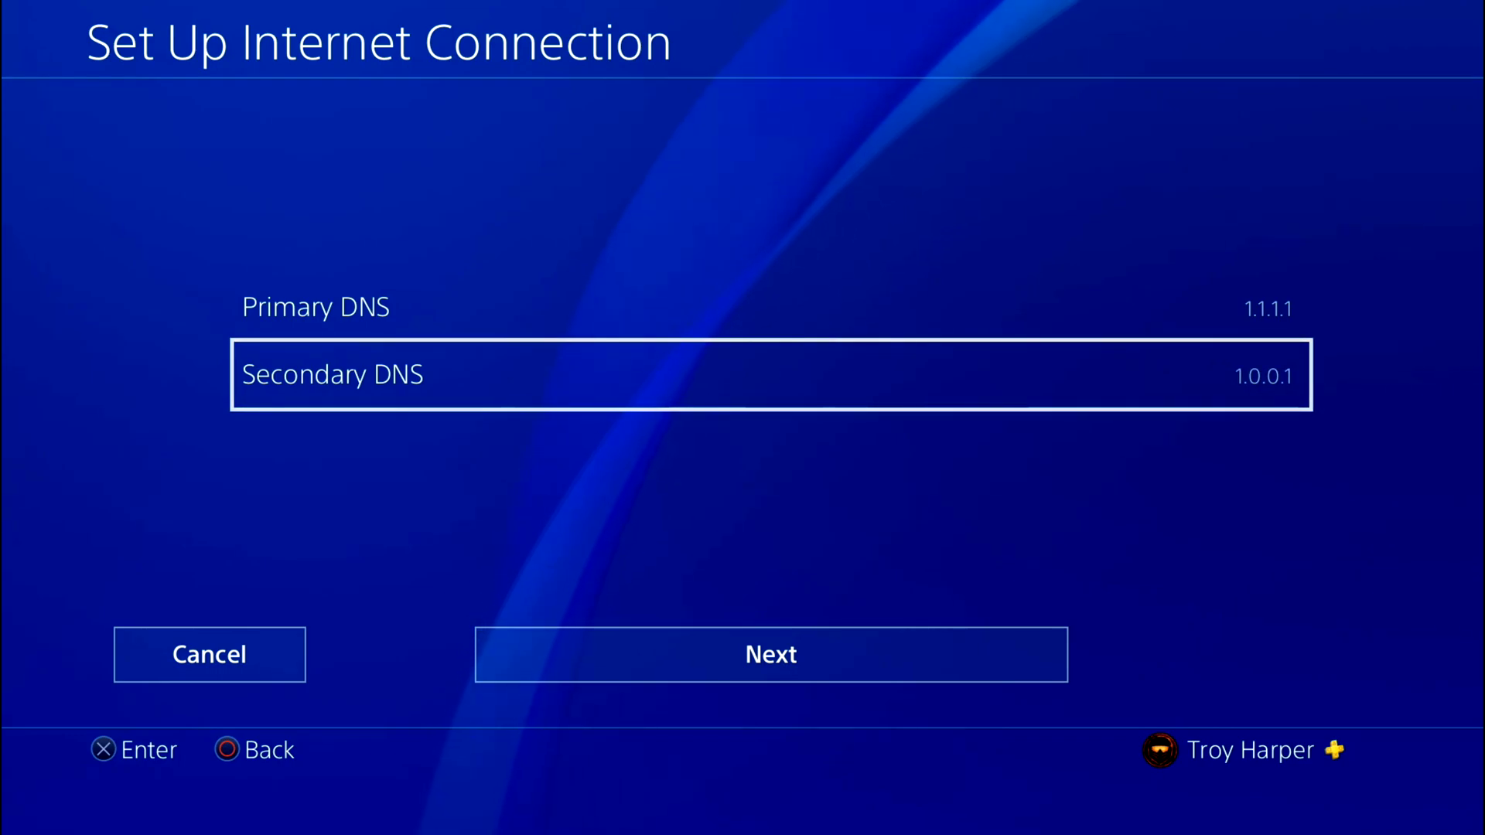
{"action": "key", "text": "Down"}
{"action": "key", "text": "Return"}
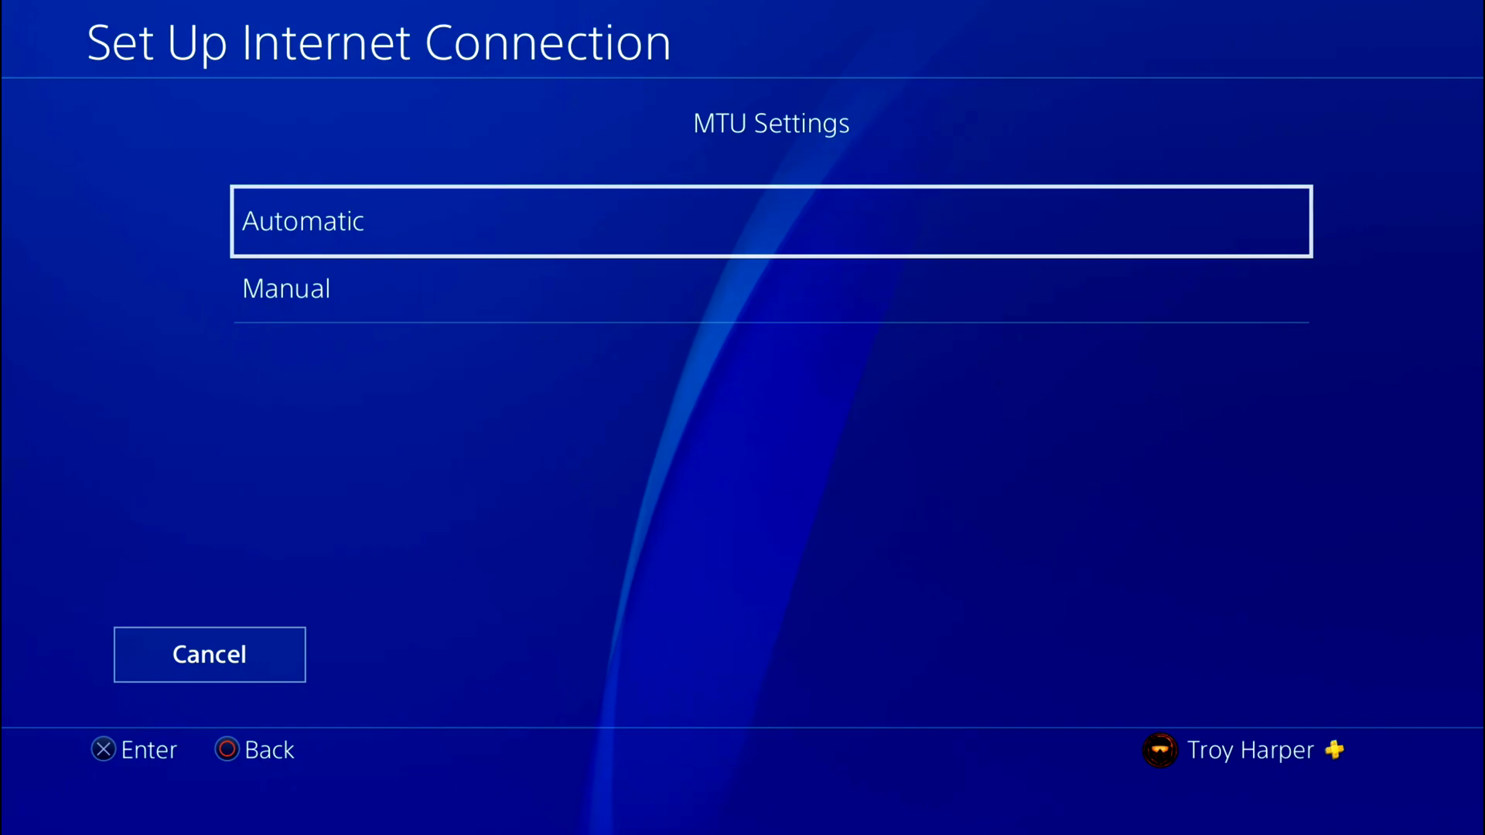
Keep MTU automatic, use no proxy server, and run the internet connection test
{"action": "key", "text": "Return"}
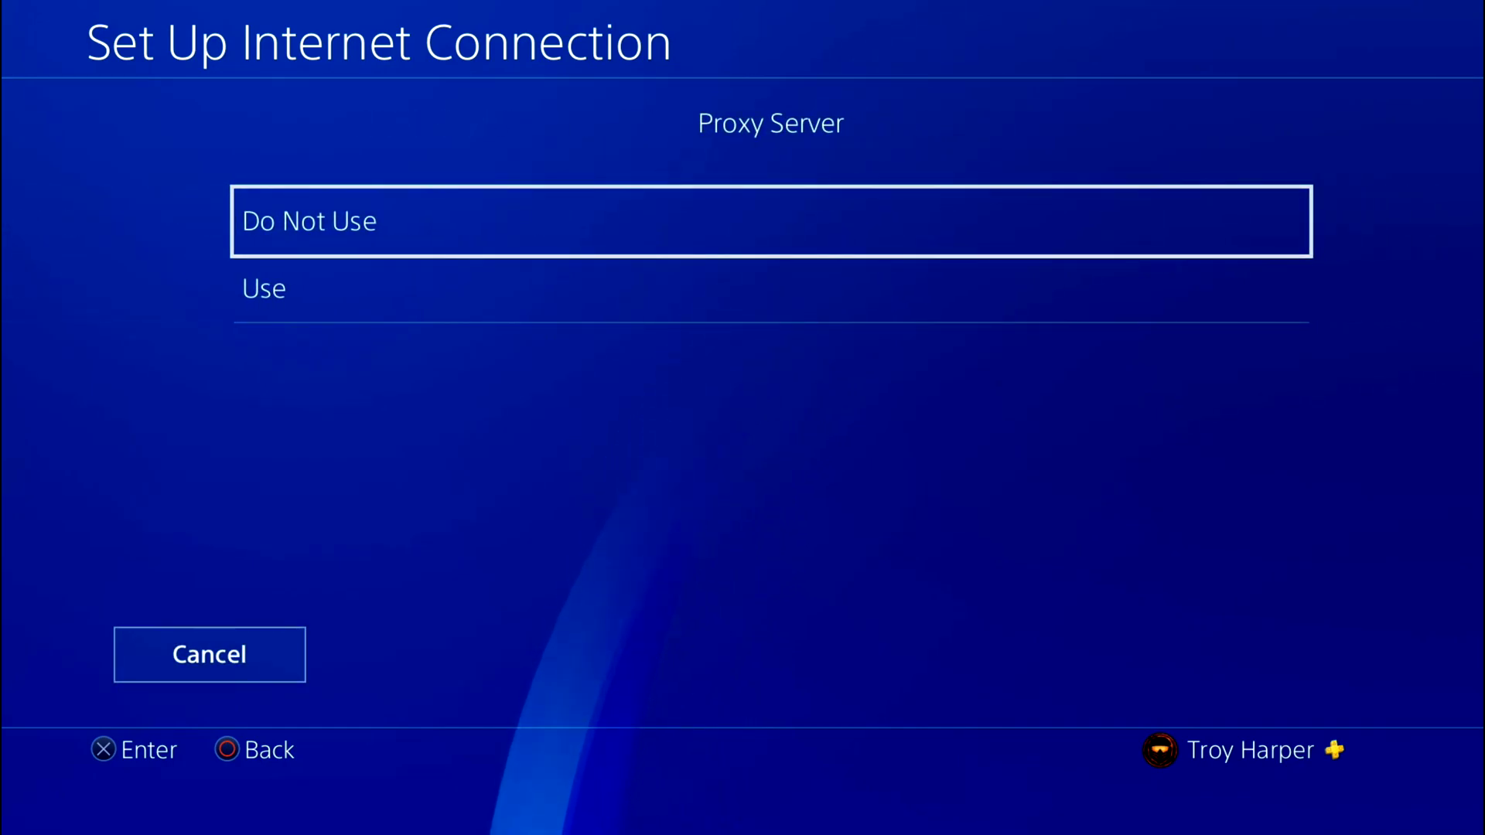
{"action": "key", "text": "Return"}
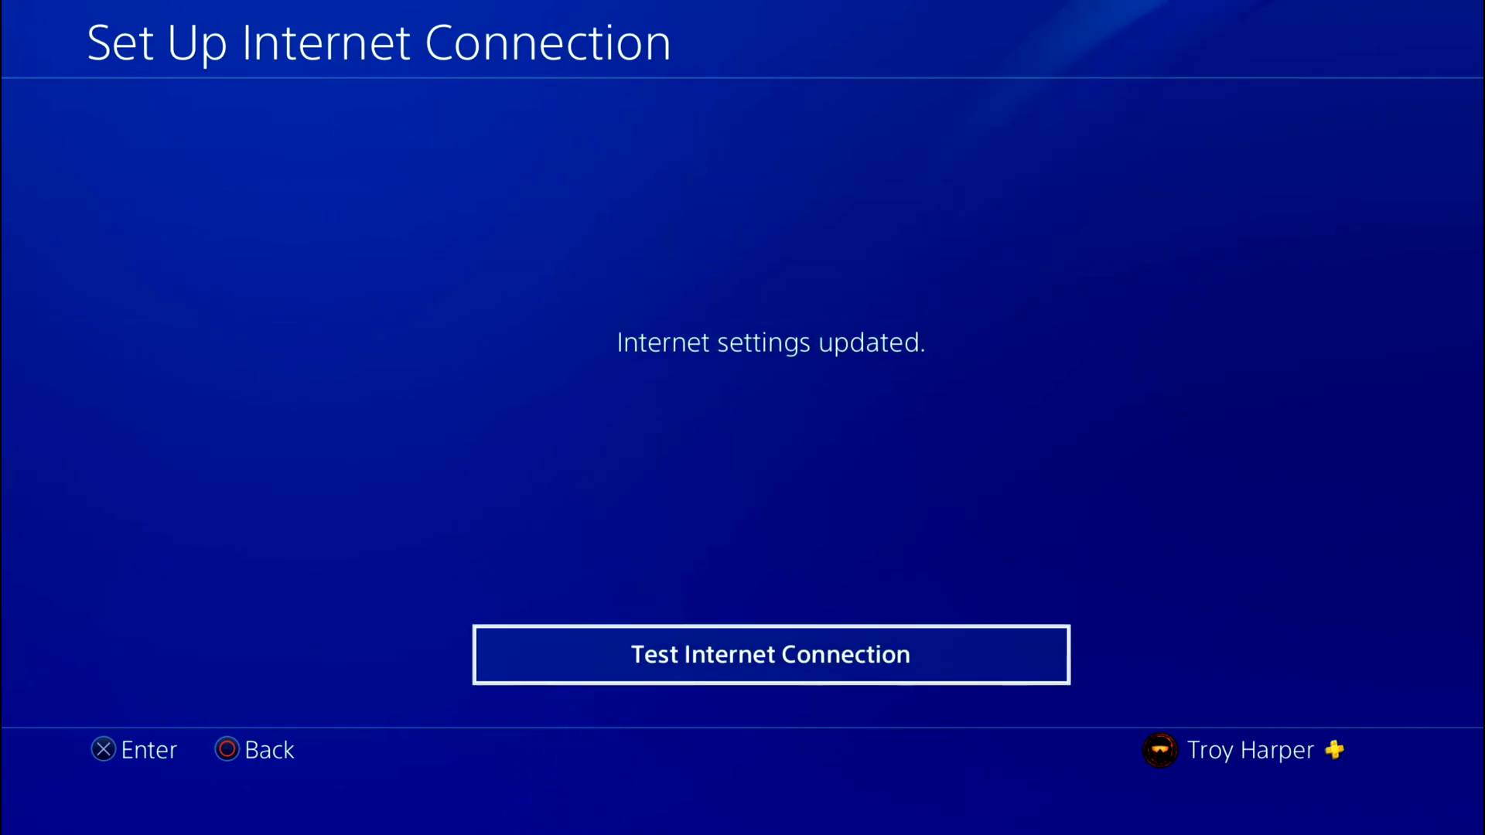
{"action": "key", "text": "Return"}
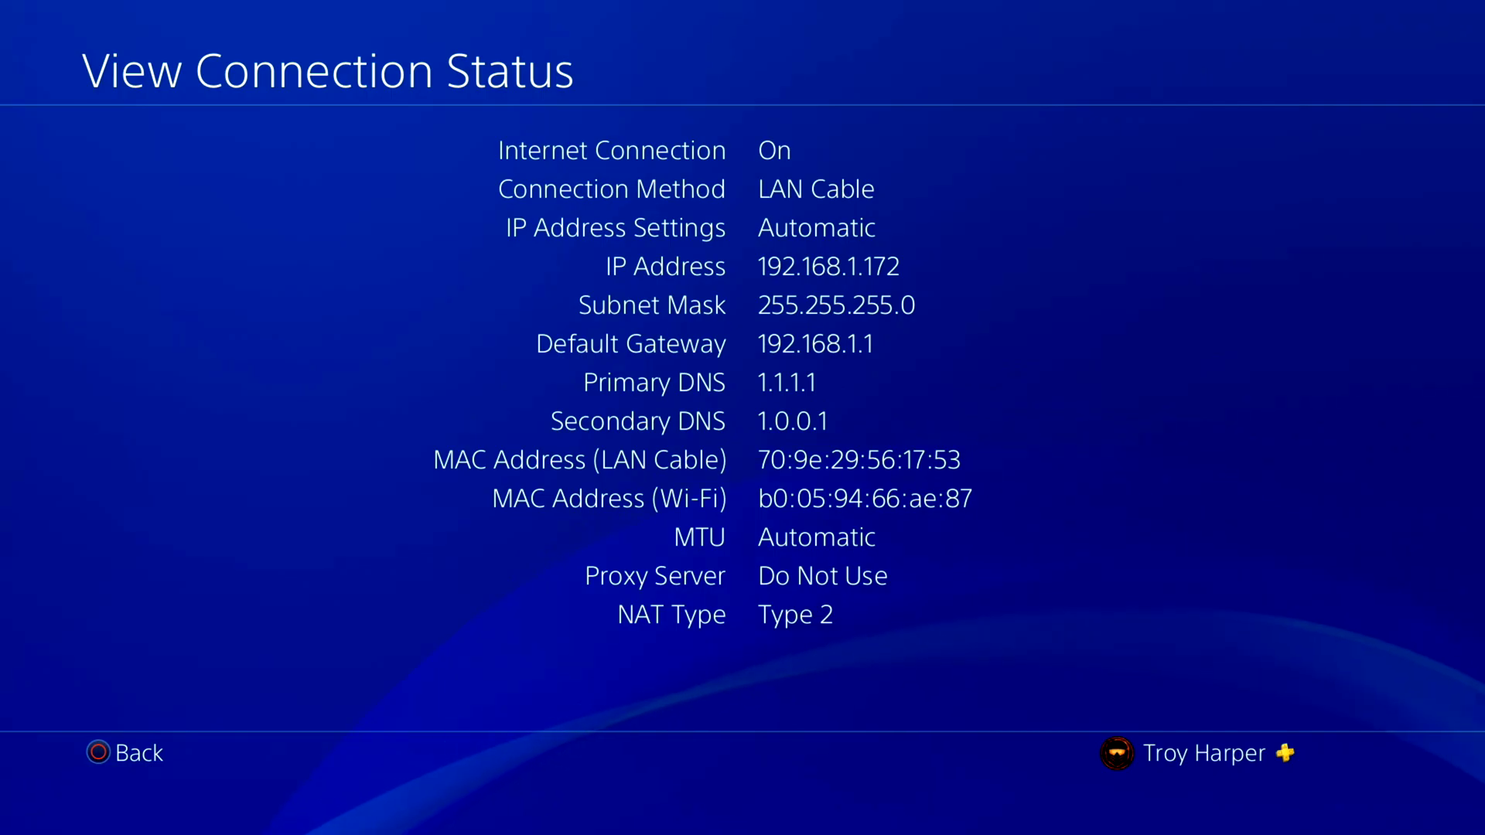
Back out of View Connection Status to the Network menu
{"action": "key", "text": "Escape"}
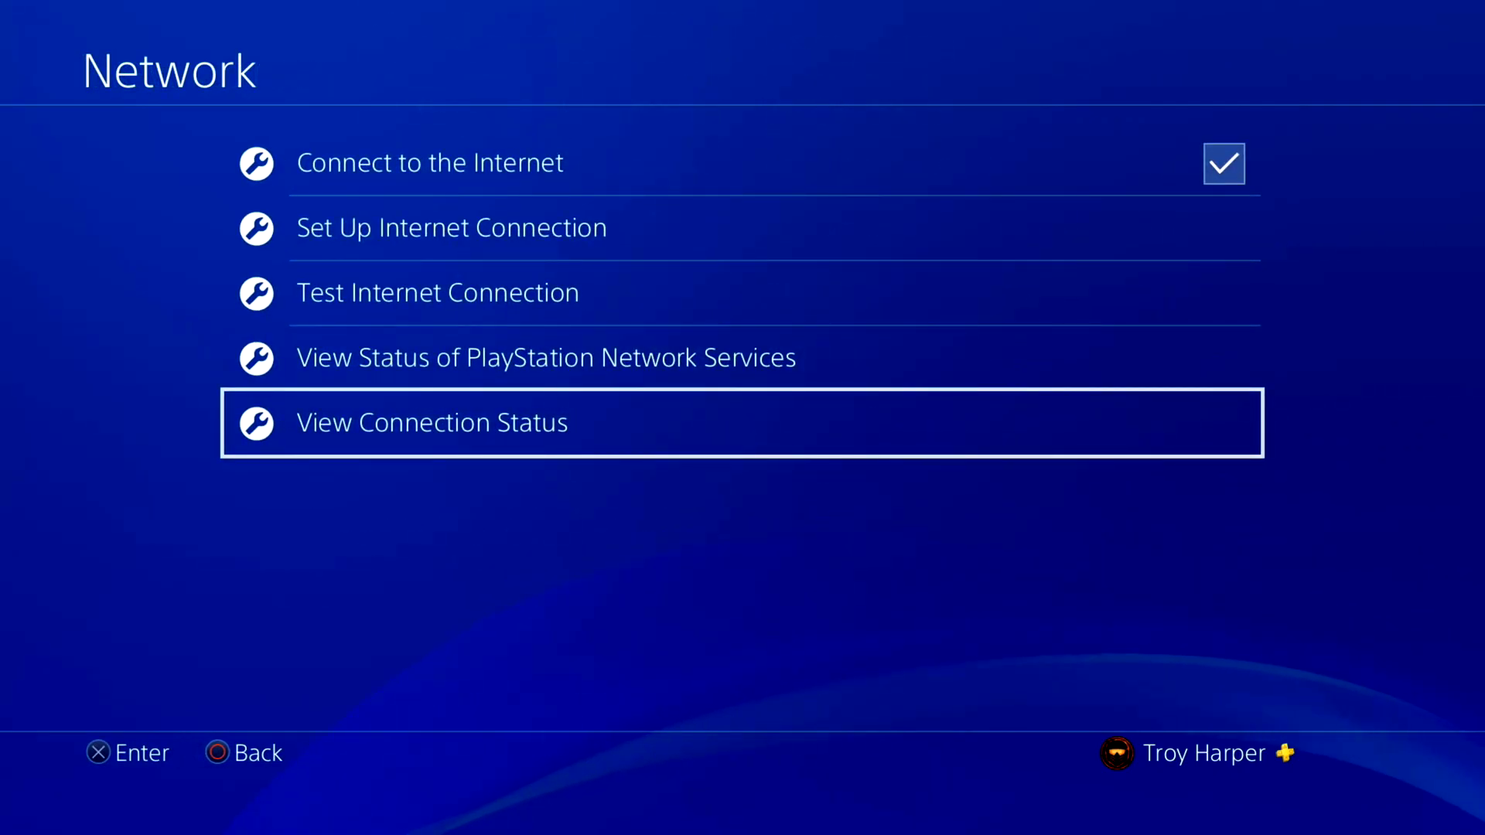